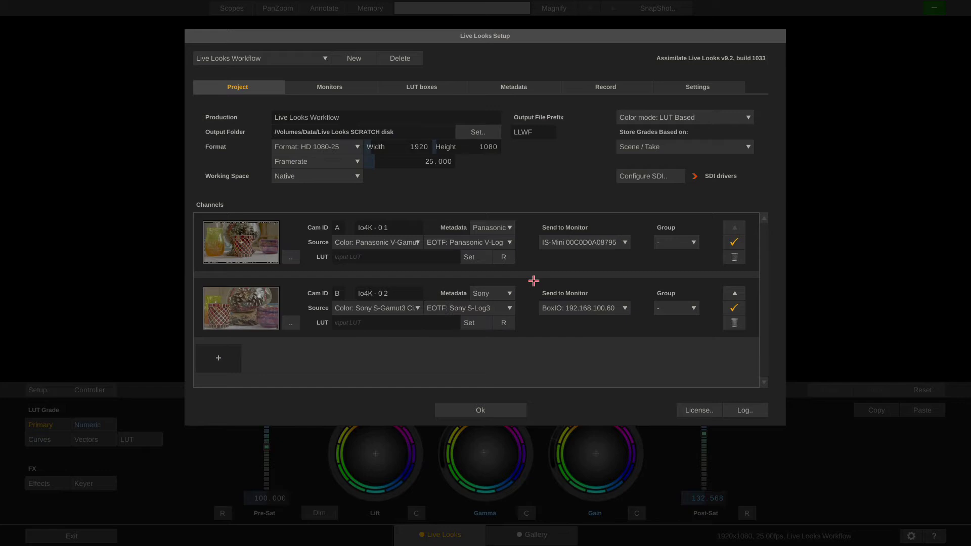
Review the Monitors and Project settings in Live Looks Setup, then confirm with Ok.
click(351, 86)
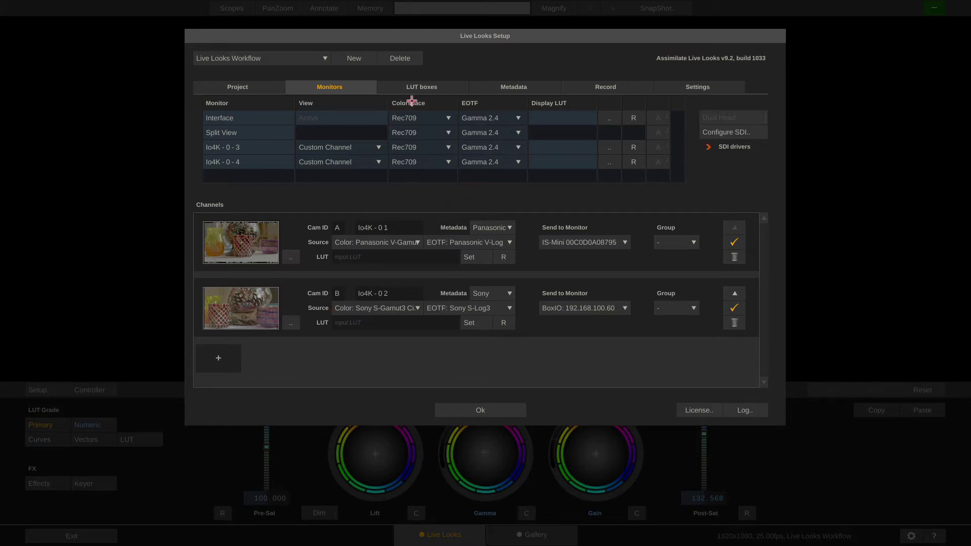
click(263, 88)
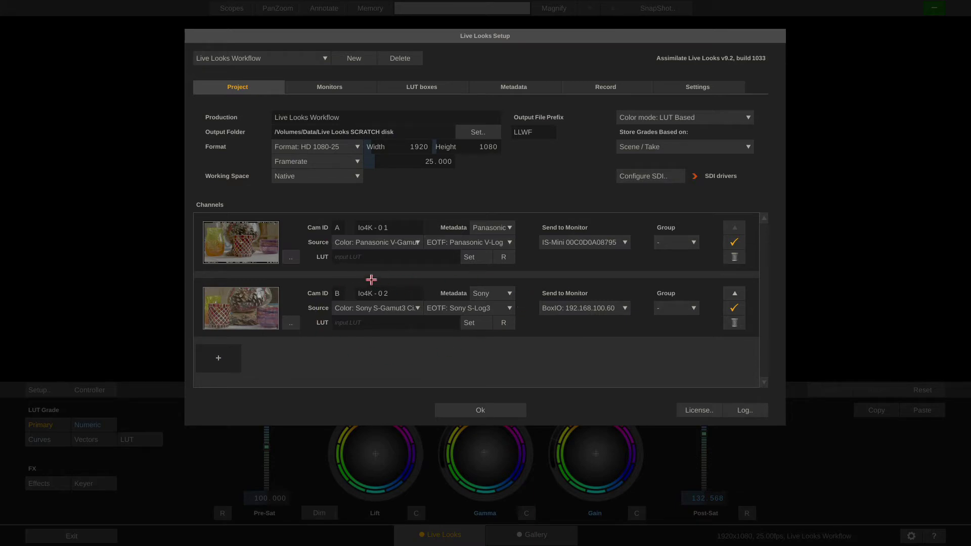
click(481, 410)
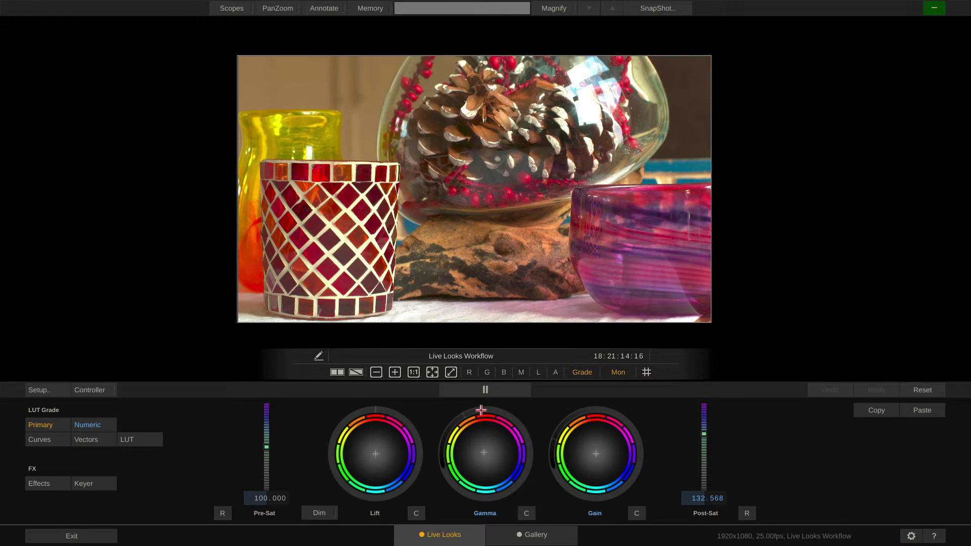
Open the Grade Controller for day 003, scene 031, take 01.
click(95, 390)
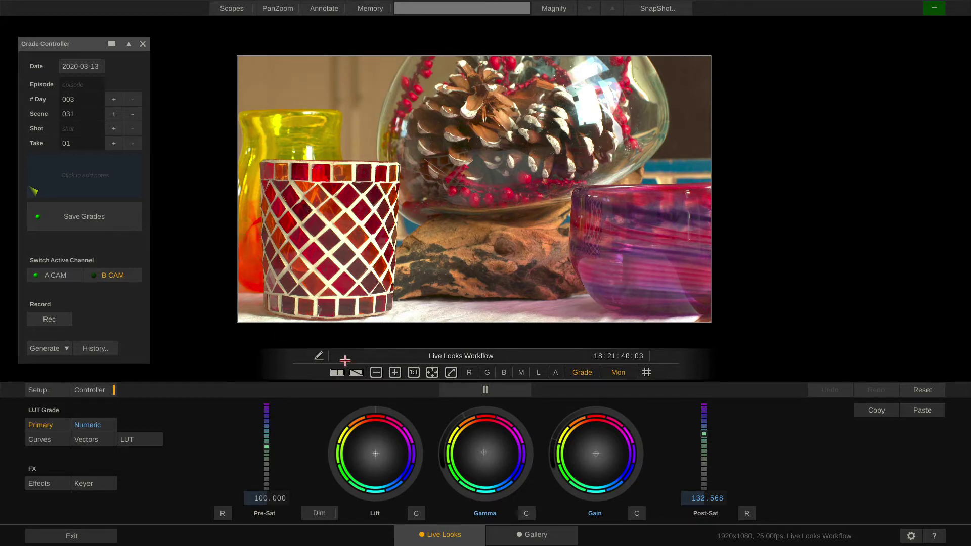
Nudge the B camera gamma slightly, checking A CAM against B CAM.
drag(484, 451, 482, 449)
click(60, 275)
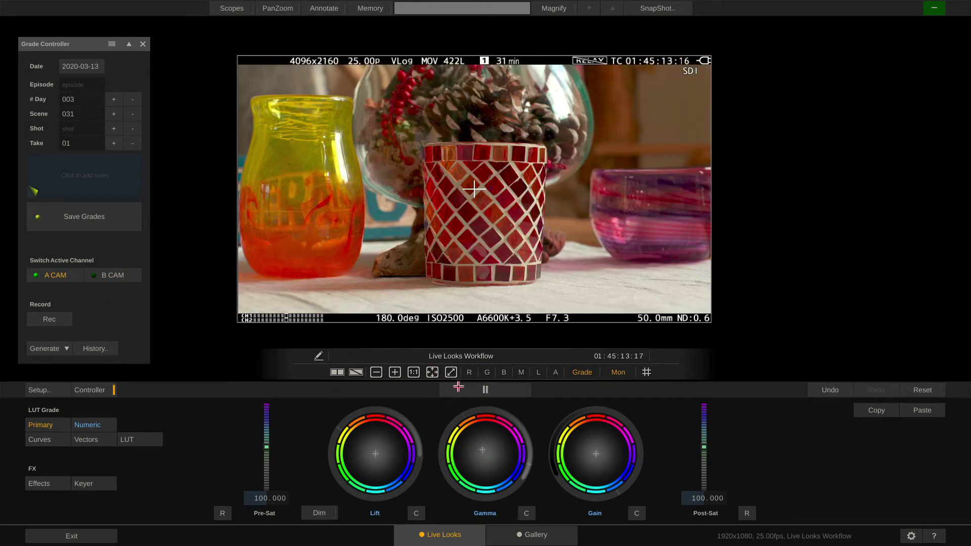
click(117, 274)
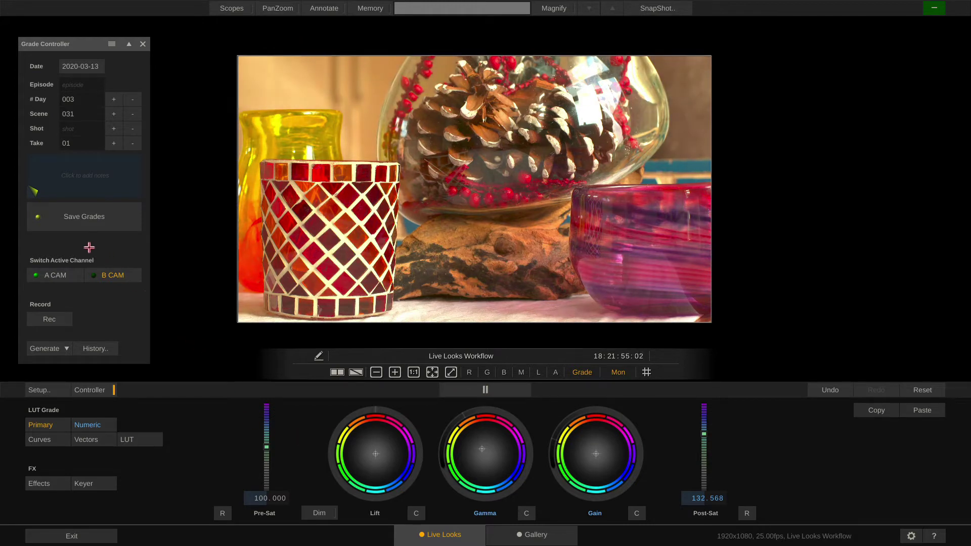
Save the scene 031 take 01 grades and start recording on A CAM.
click(78, 218)
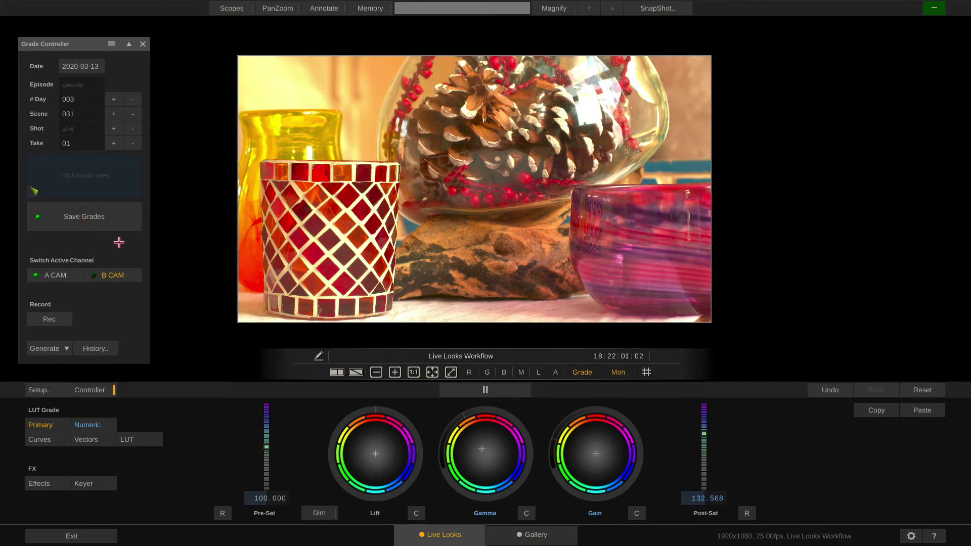
click(57, 275)
click(47, 319)
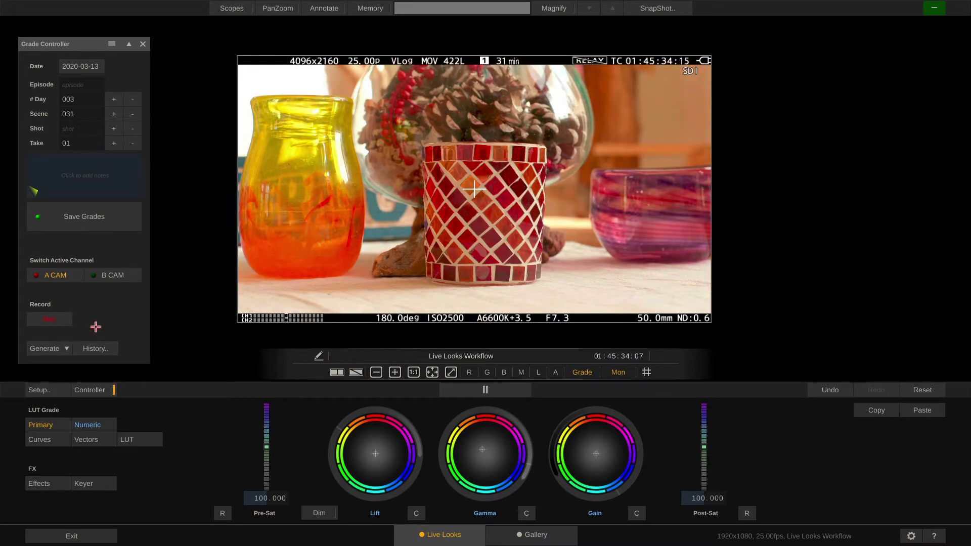
Stop recording, advance to scene 032, and darken and warm the B camera gamma.
click(51, 318)
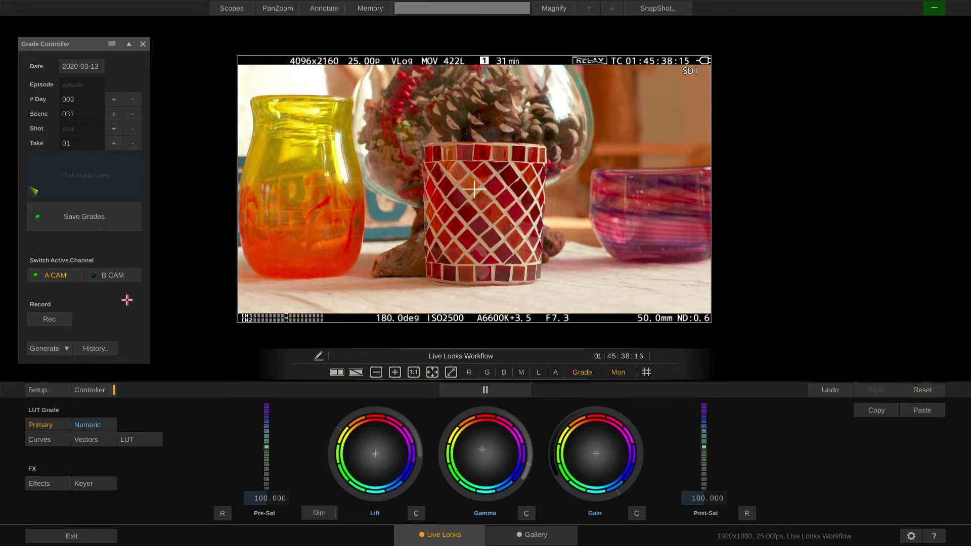
click(114, 114)
click(113, 278)
drag(476, 412, 466, 440)
Add the note 'Very dark Grade' to the grade and advance to scene 033.
click(73, 170)
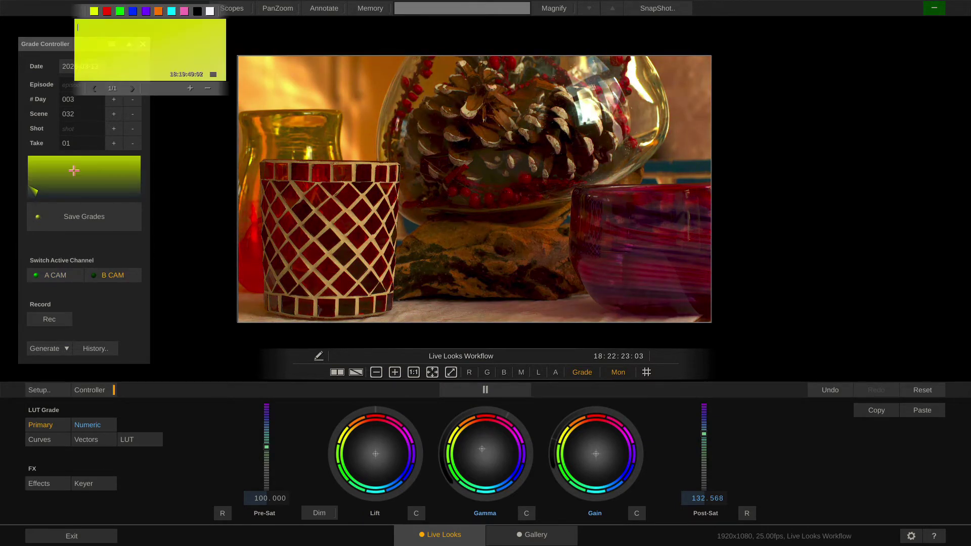
text(Very dark Grade)
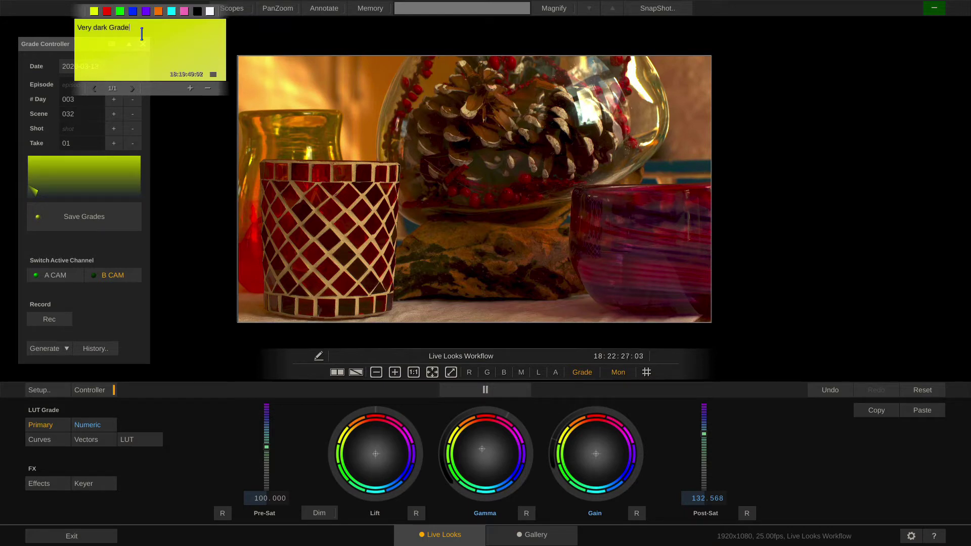
click(96, 244)
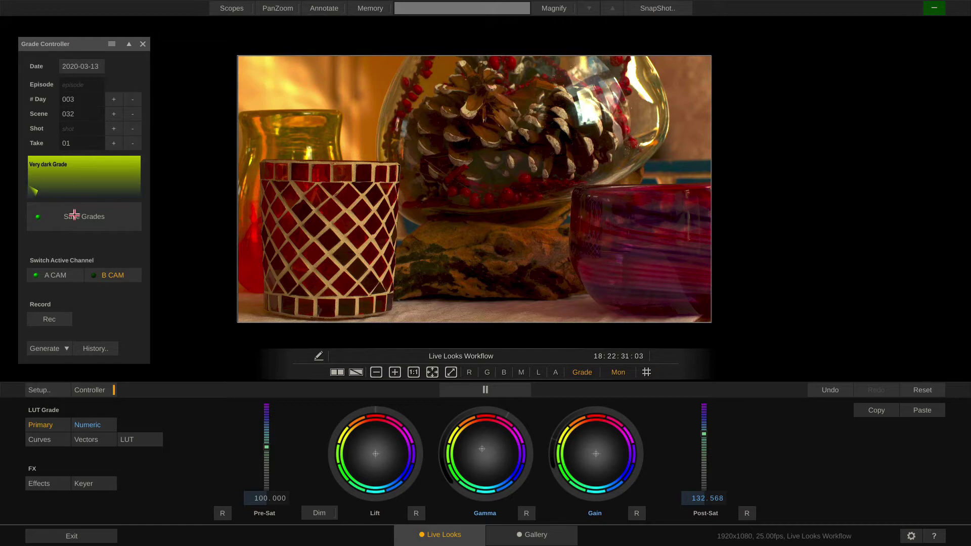
click(111, 114)
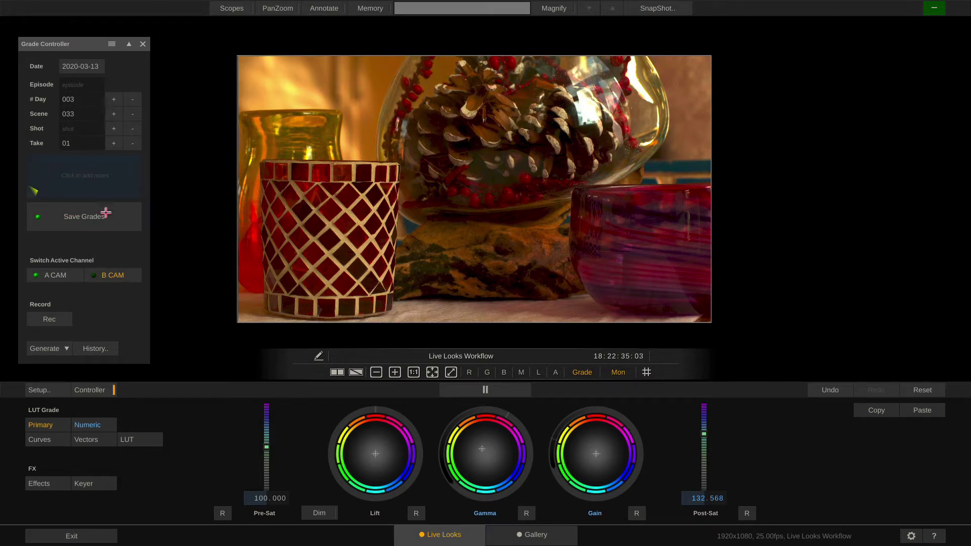
Show A CAM and B CAM side by side, then drag the A camera gamma darker.
click(56, 276)
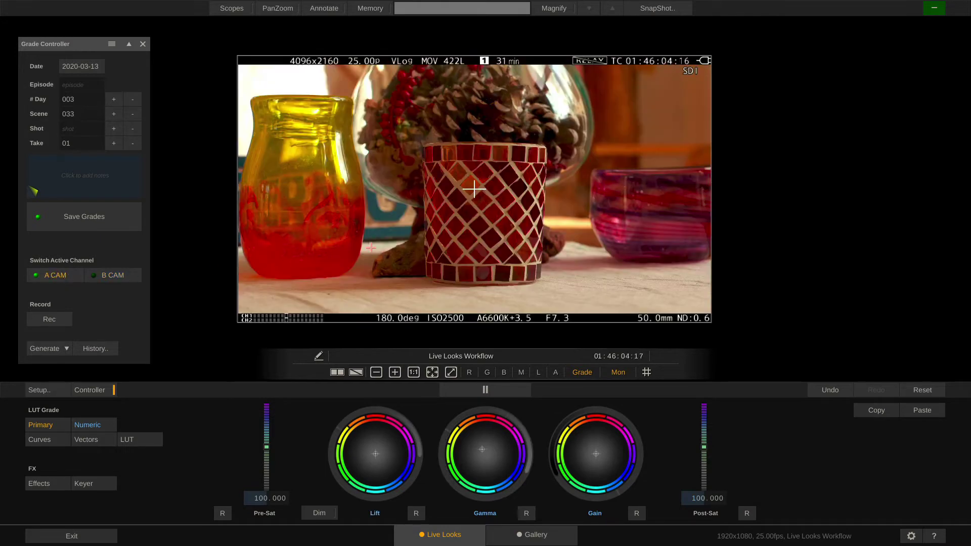
click(336, 368)
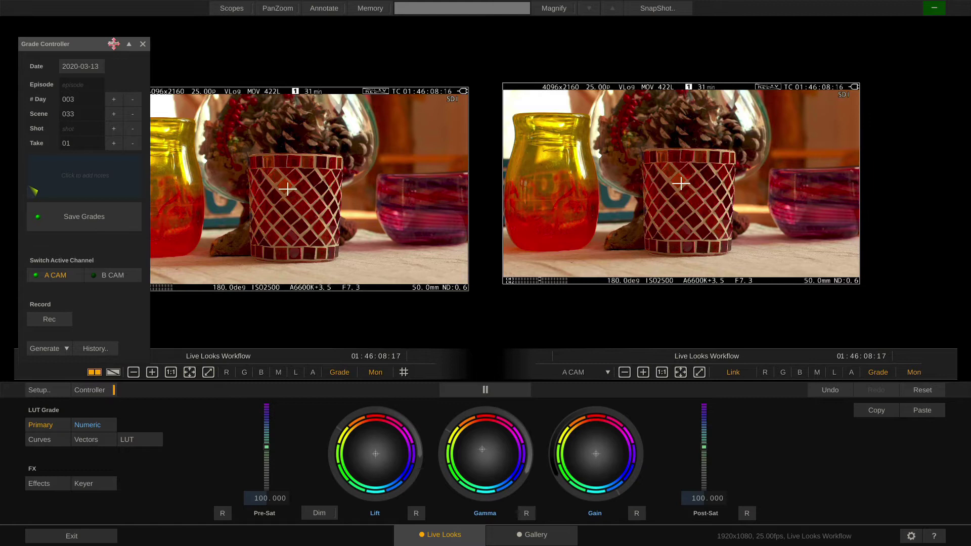
drag(113, 44, 107, 24)
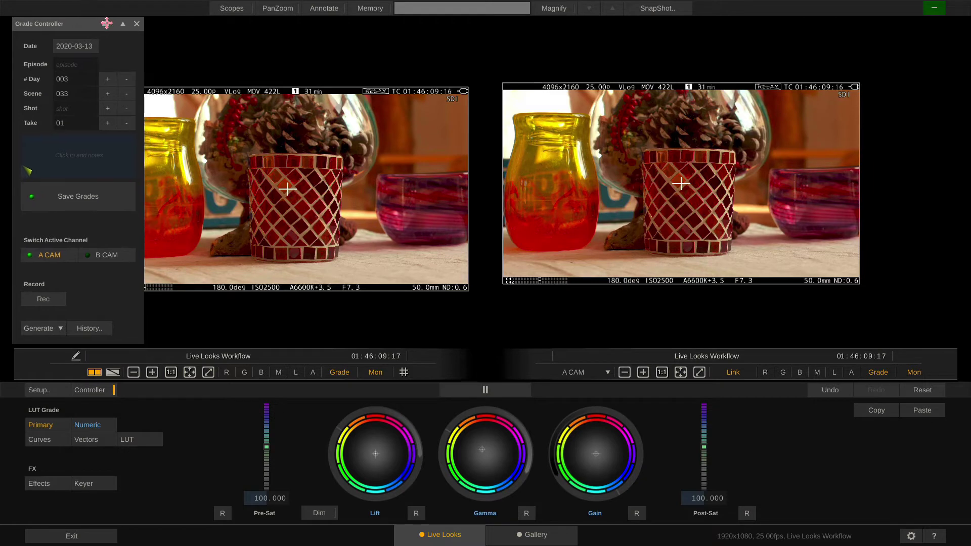
click(590, 368)
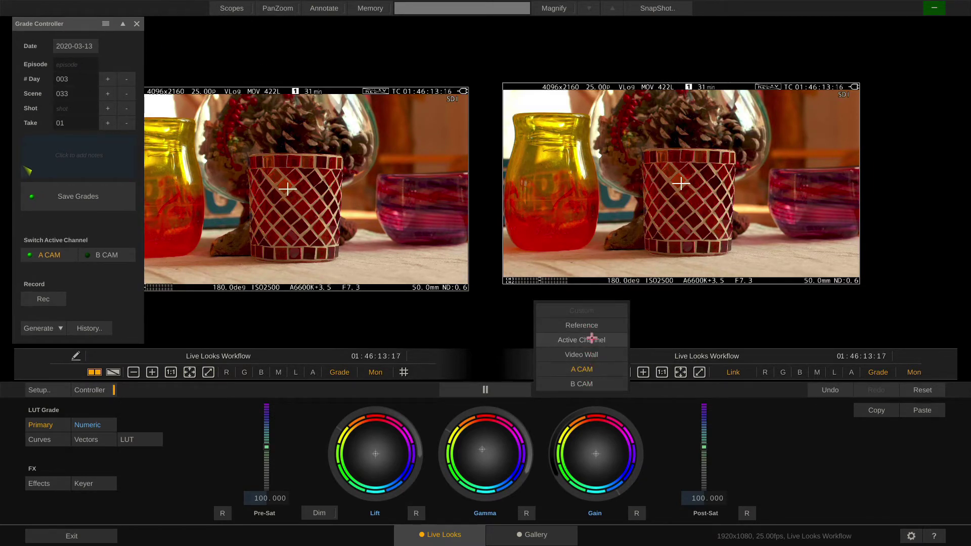
click(592, 384)
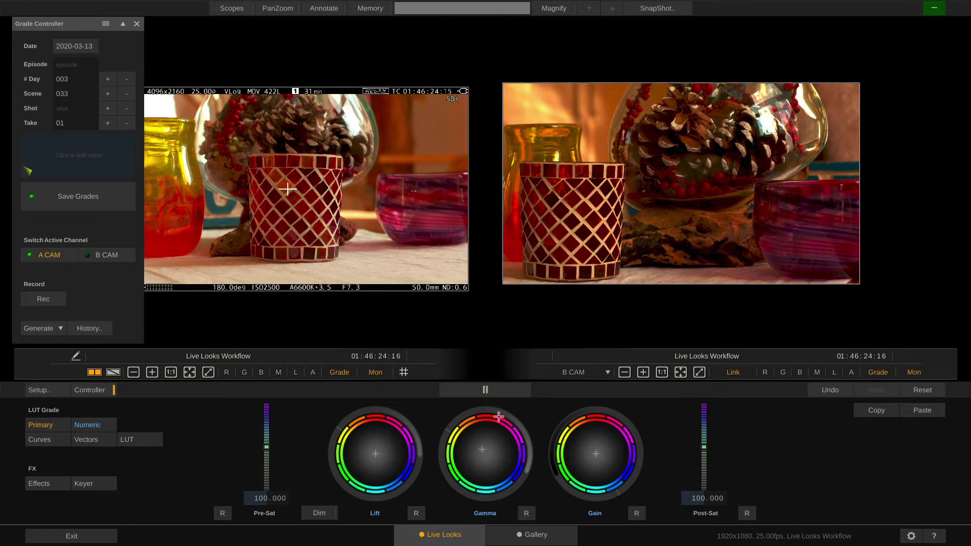
drag(499, 416, 442, 430)
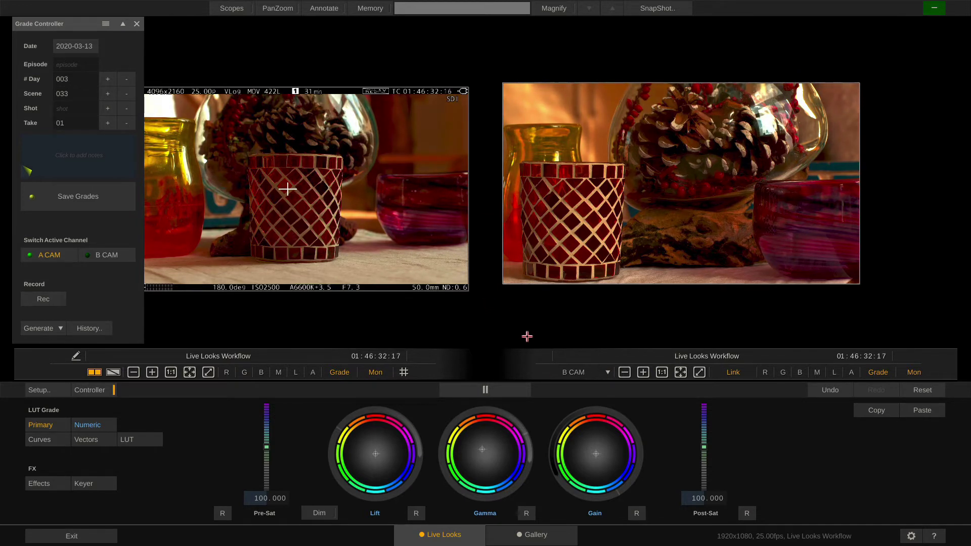
Switch to the Gallery page of My References clips, cancelling an Add Clip Ref.
click(537, 536)
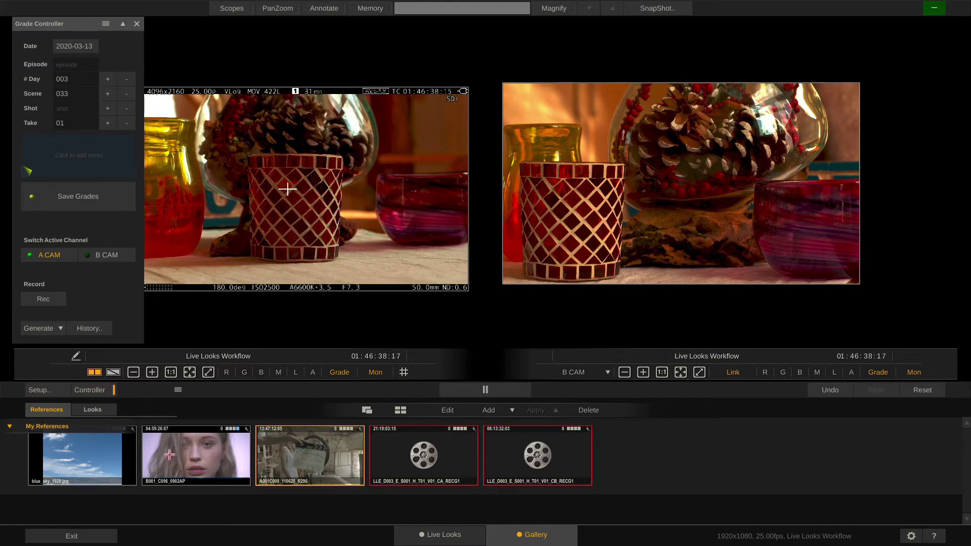
click(502, 408)
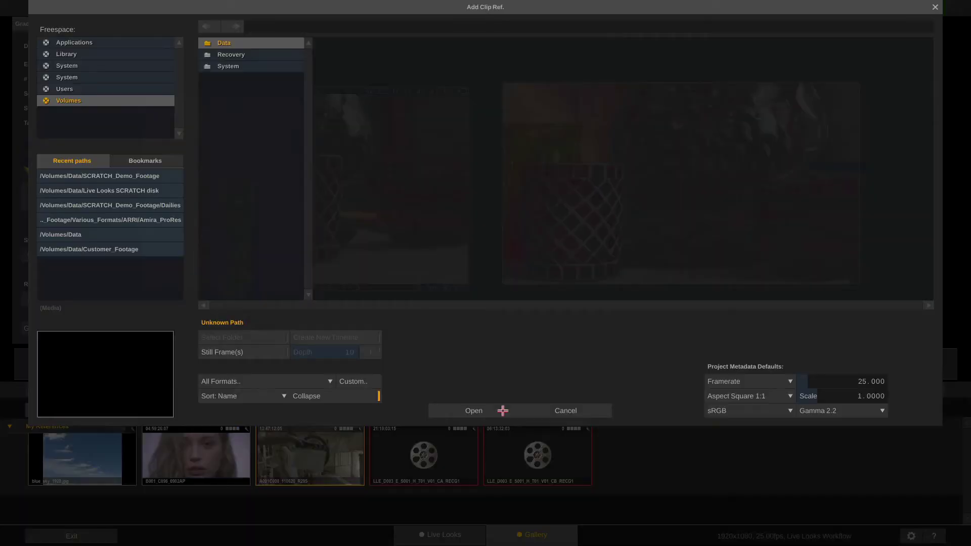
click(555, 411)
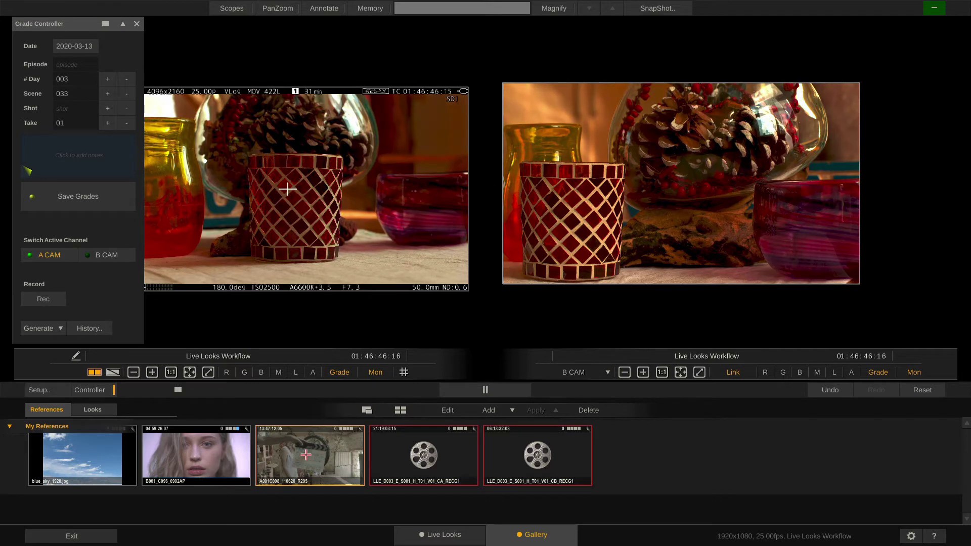
Compare A camera with the bike-workshop reference via an A/B wipe, then return to side-by-side.
key(s)
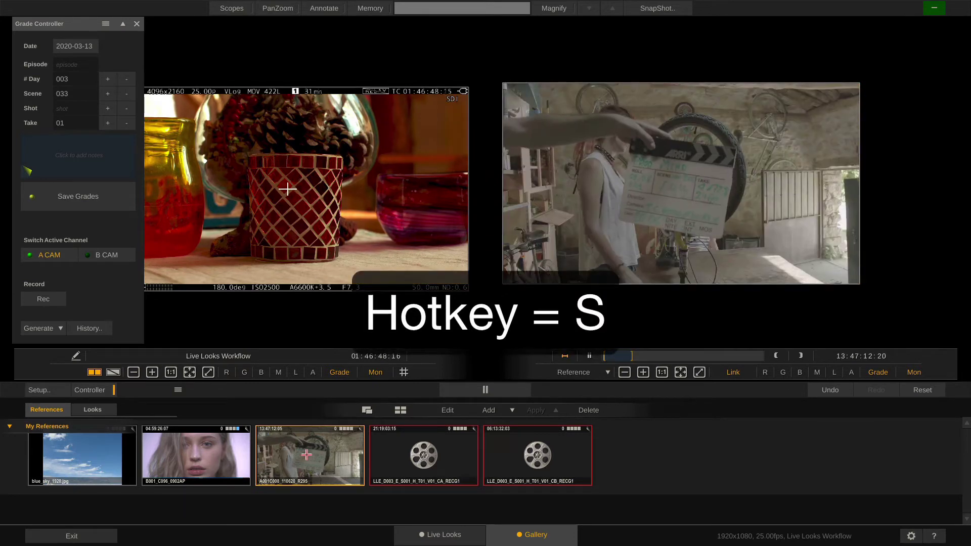
key(s)
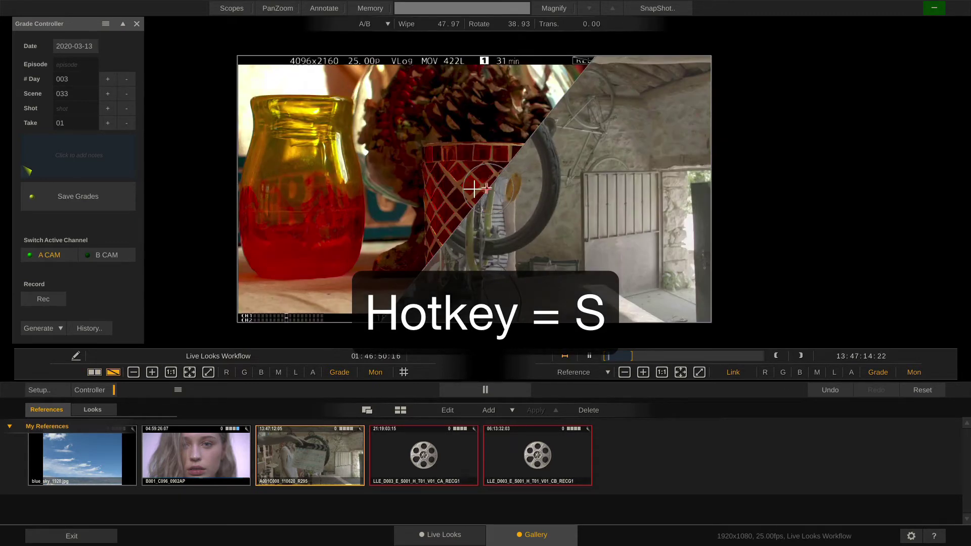
drag(473, 189, 407, 189)
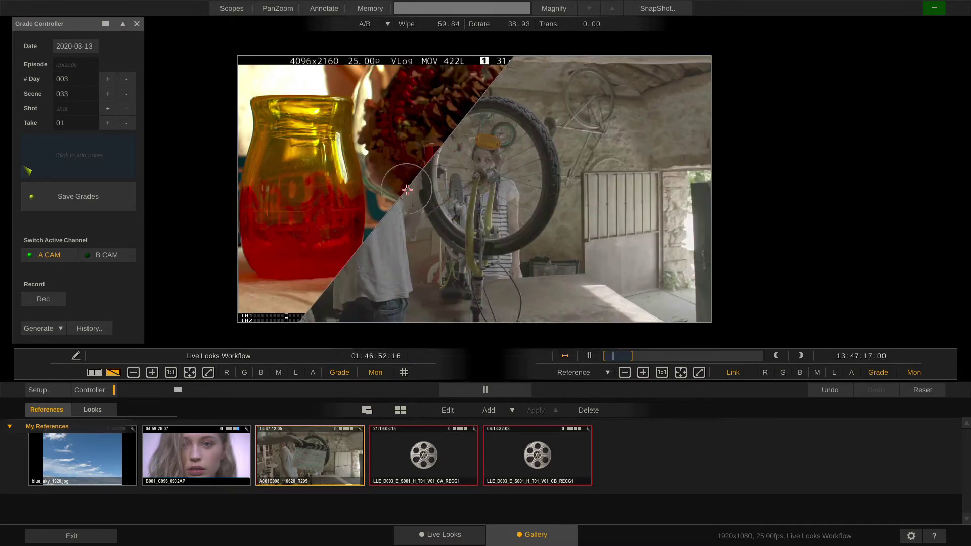
key(s)
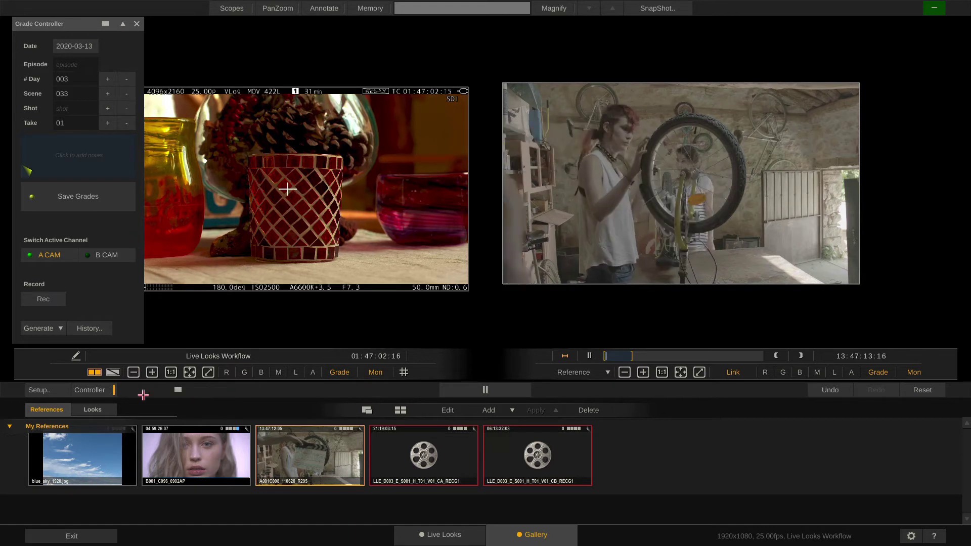
Apply the Live Looks Intro Project look to A camera from the Looks gallery, then undo it.
click(93, 409)
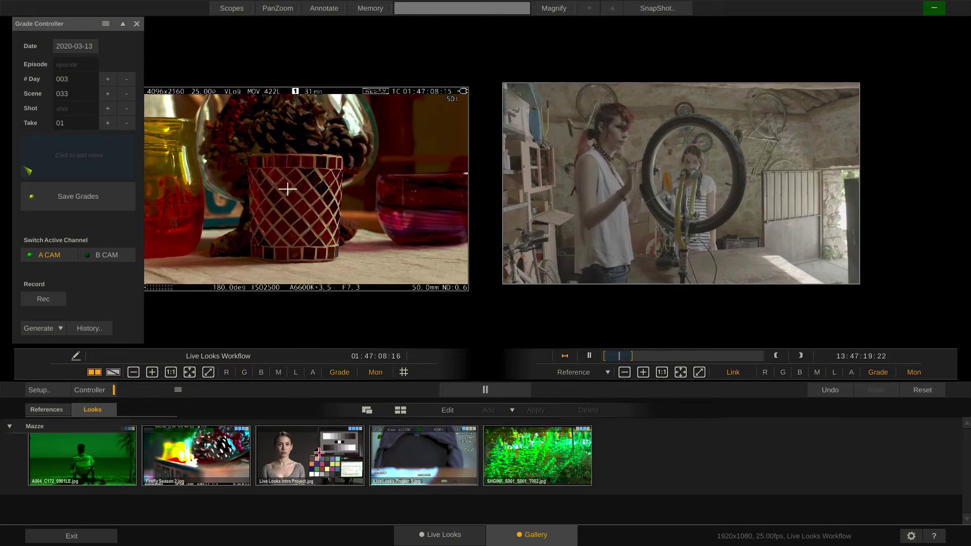
click(319, 452)
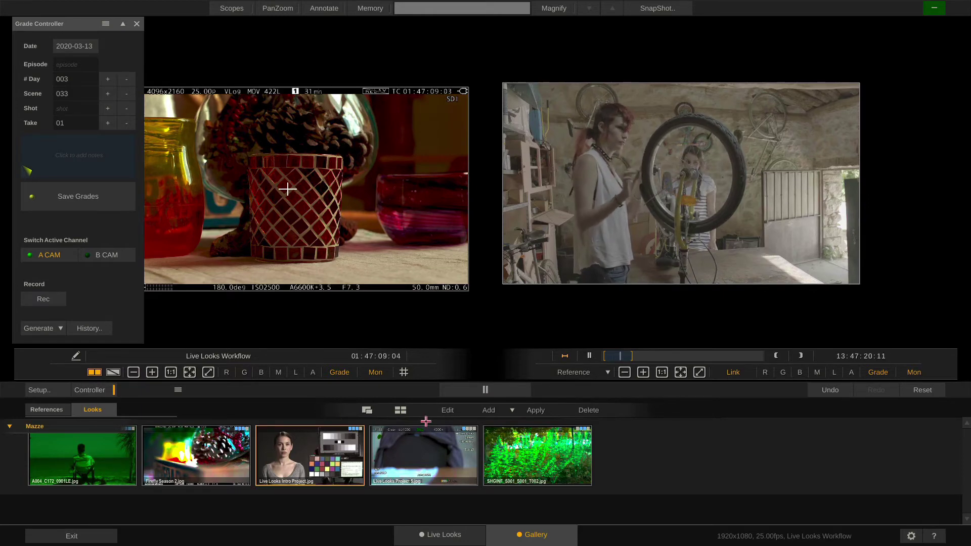
click(535, 411)
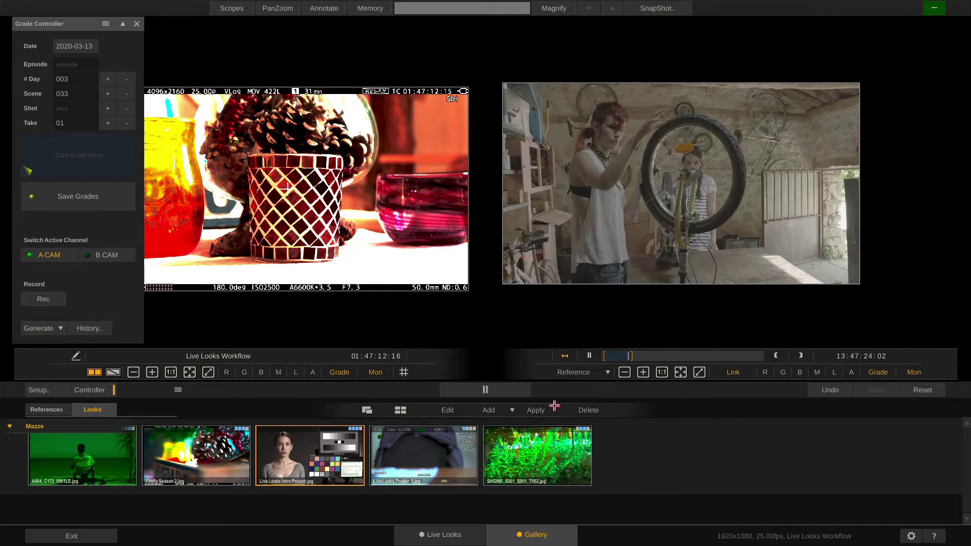
click(827, 390)
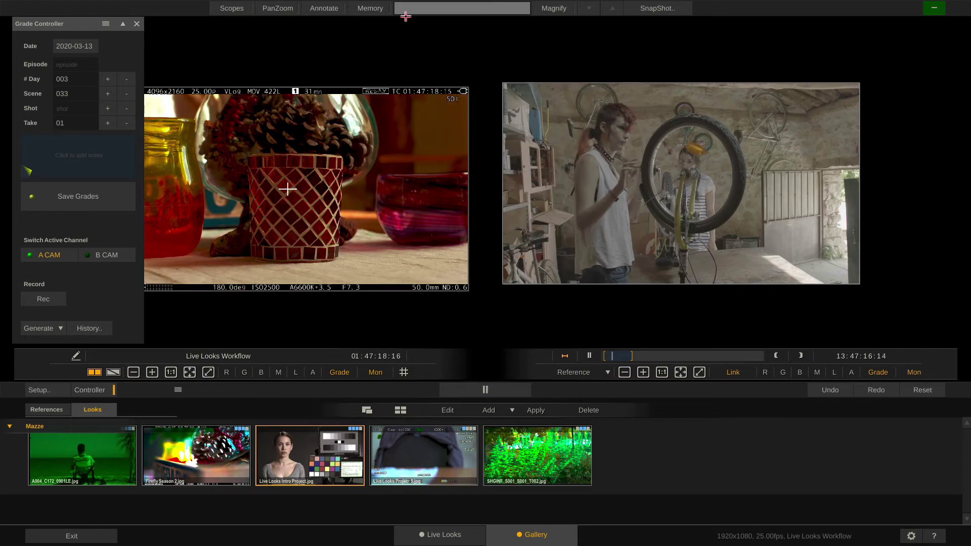
Store the Live Looks Intro Project look in memory slot 4 and the current grade in slot 5.
click(370, 9)
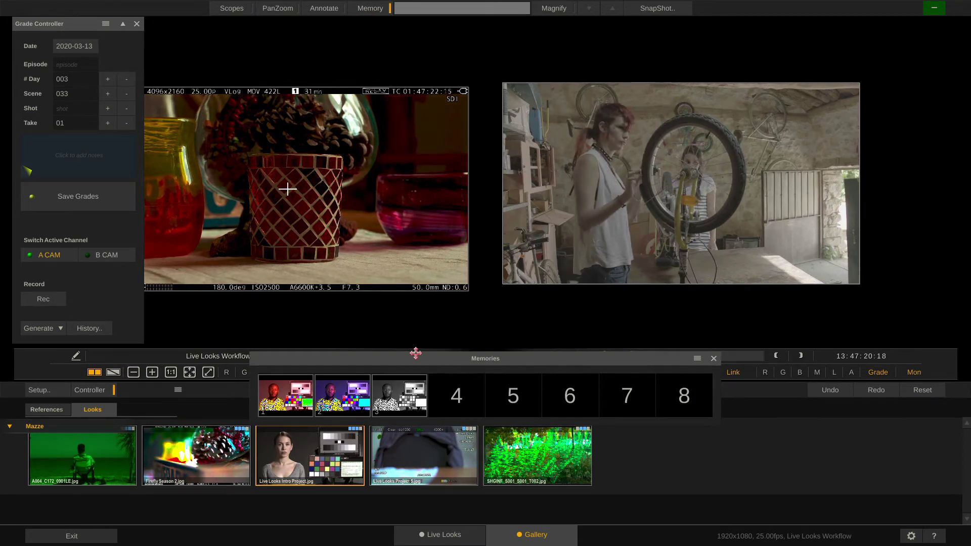
drag(416, 353, 535, 250)
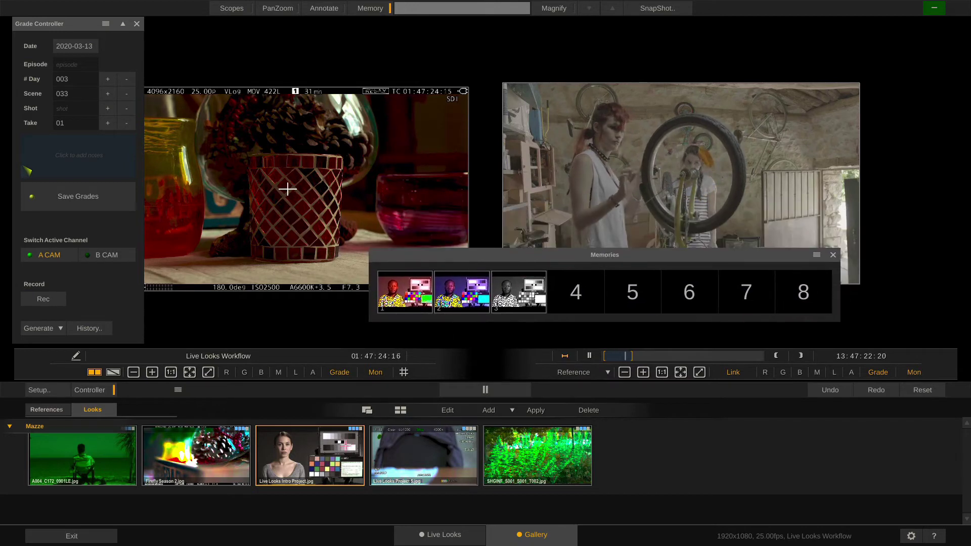
drag(311, 449, 577, 287)
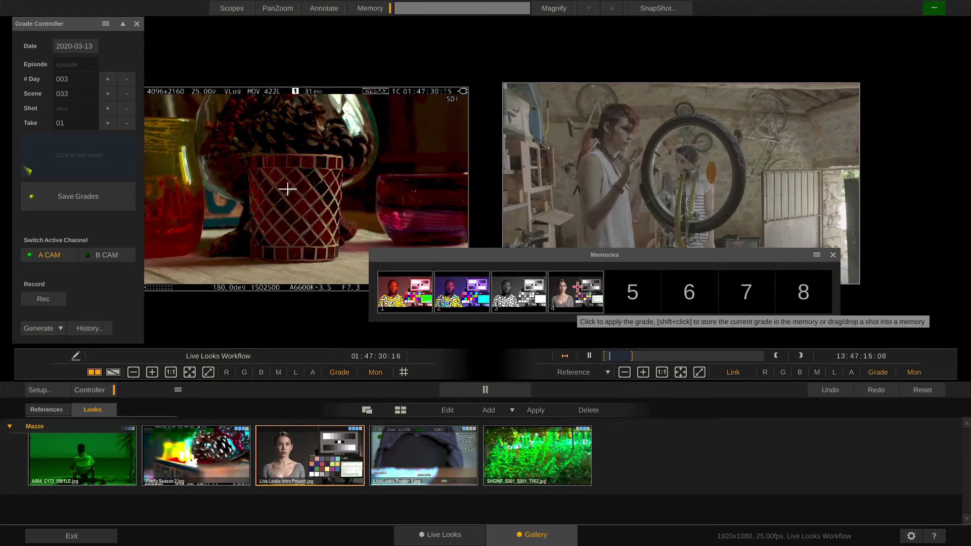
shift+click(636, 292)
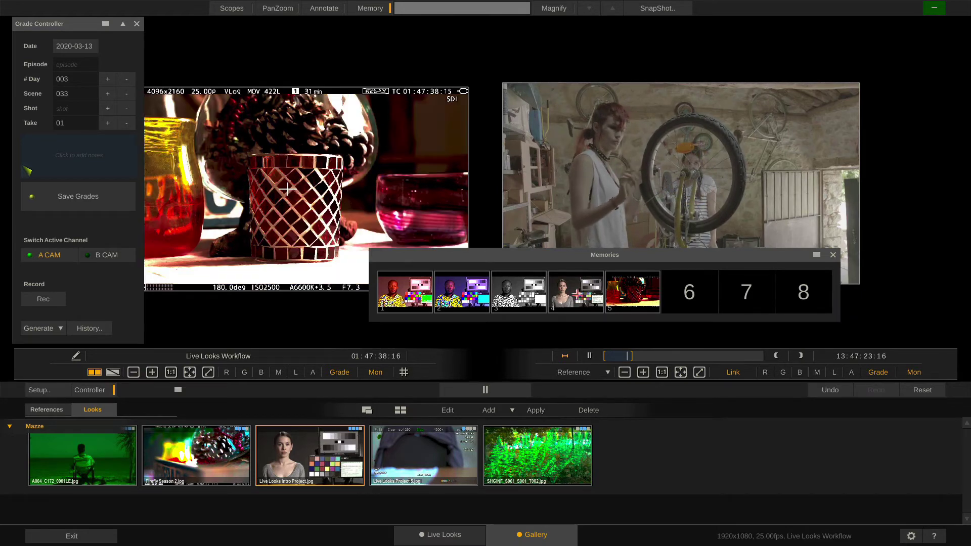
Recall memory slots 3 and 2, then slot 5's natural grade.
click(512, 294)
click(464, 290)
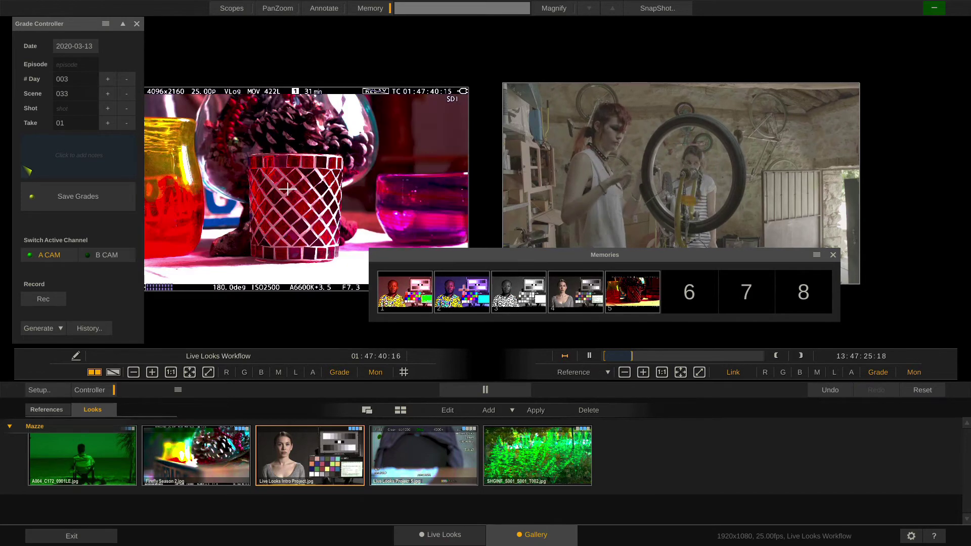
click(627, 289)
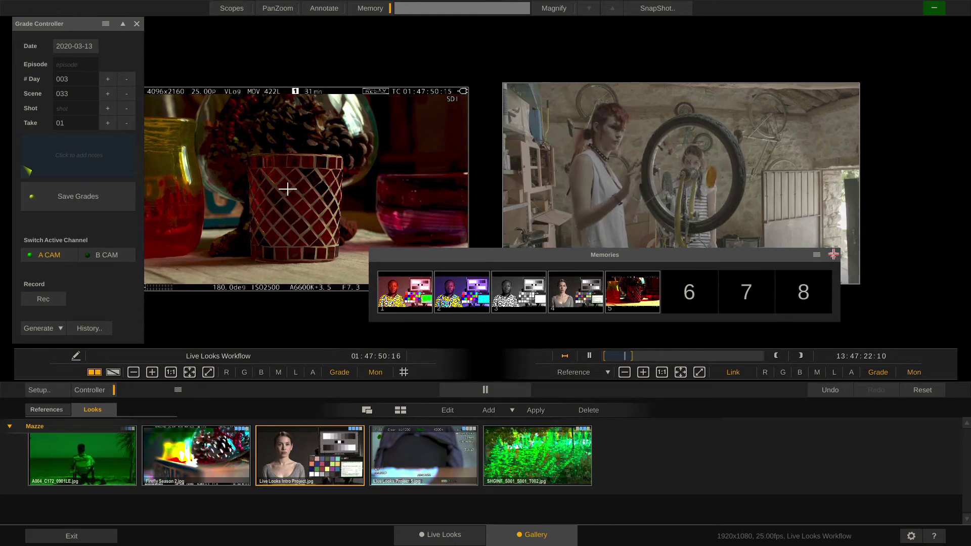
Close Memories, use a single viewer, and show day 002/030/01's B CAM [1] clip as reference.
click(833, 255)
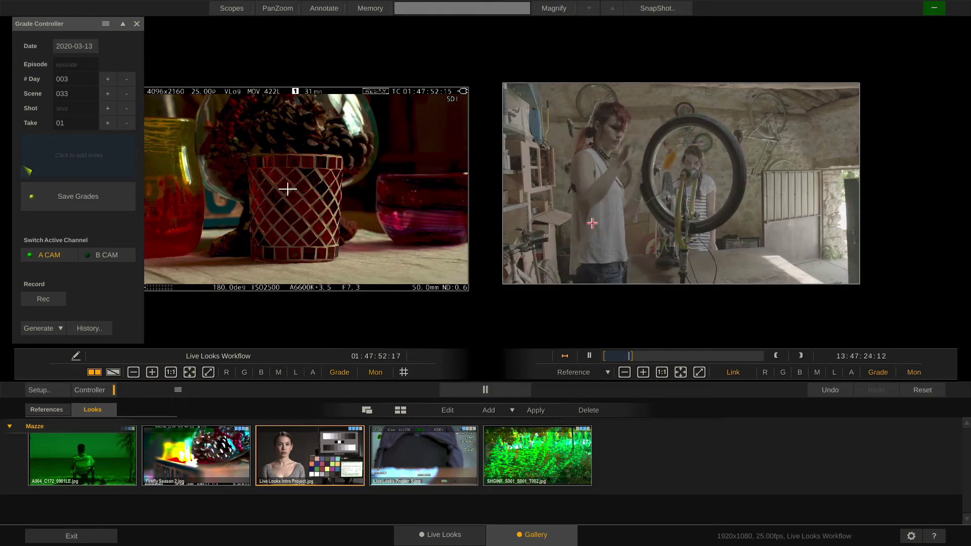
click(566, 239)
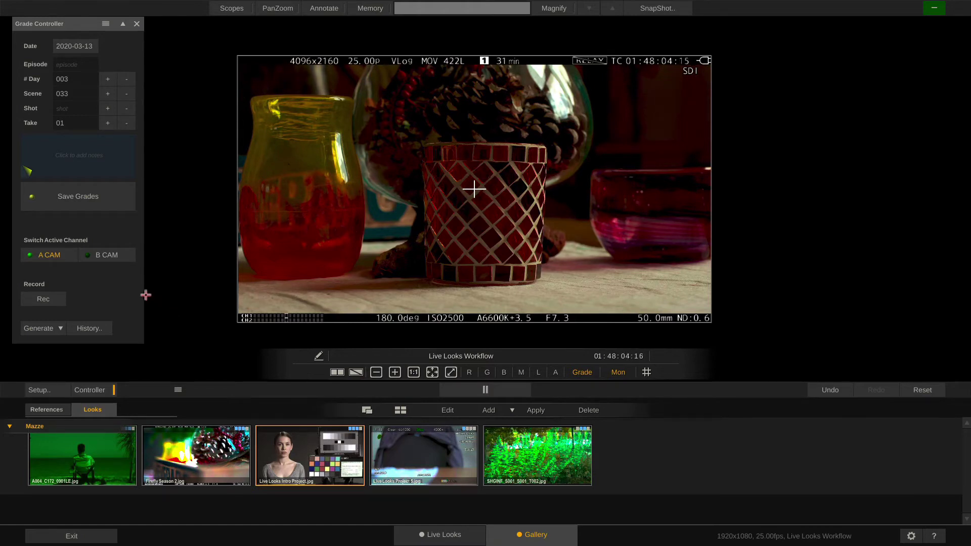
click(86, 328)
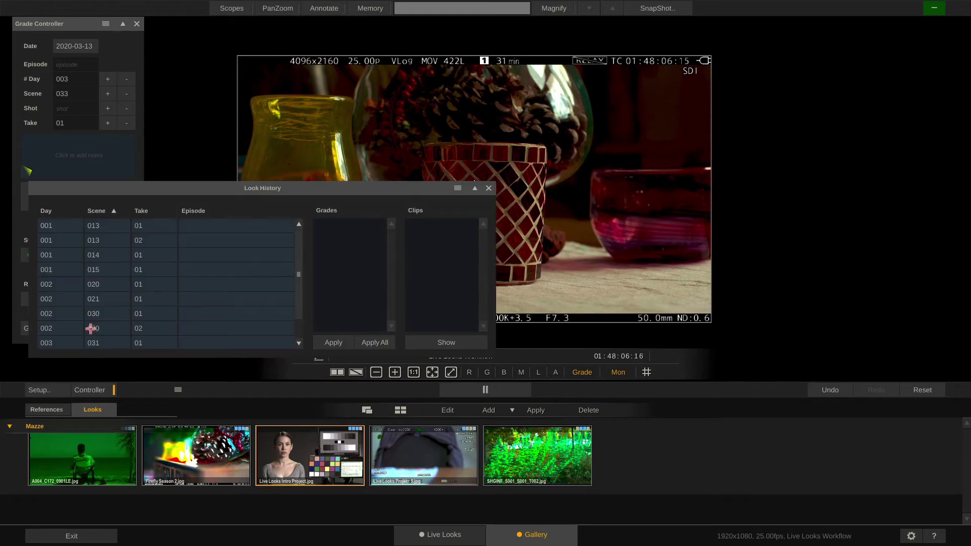
click(115, 314)
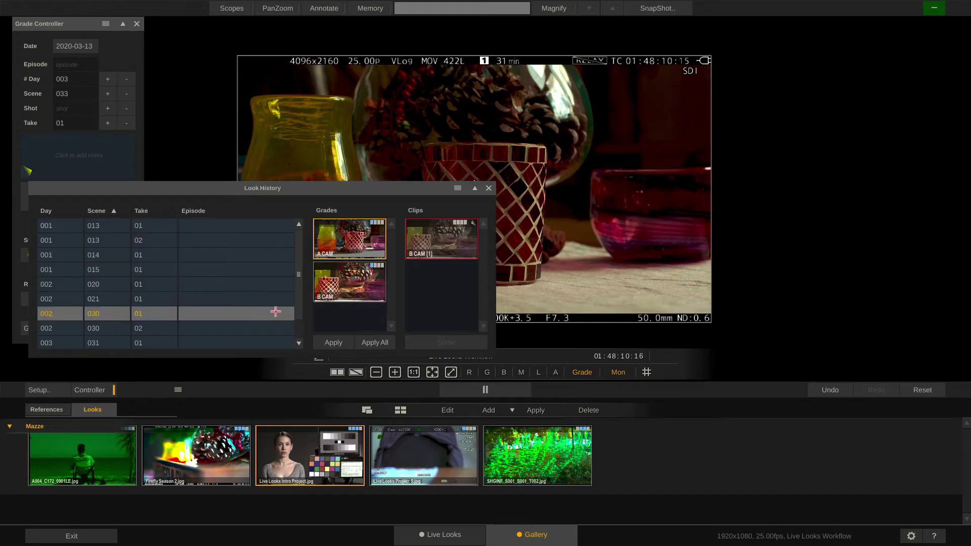
click(442, 244)
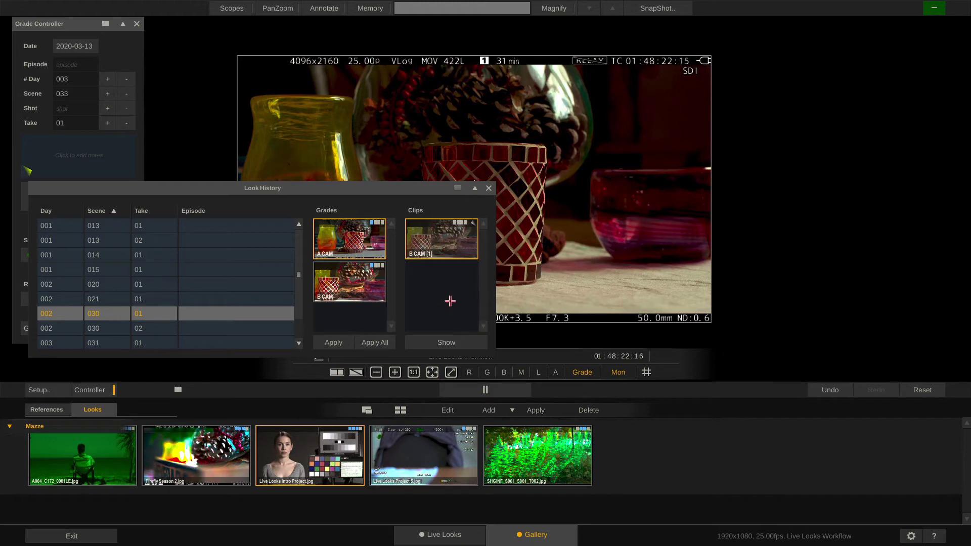
click(446, 343)
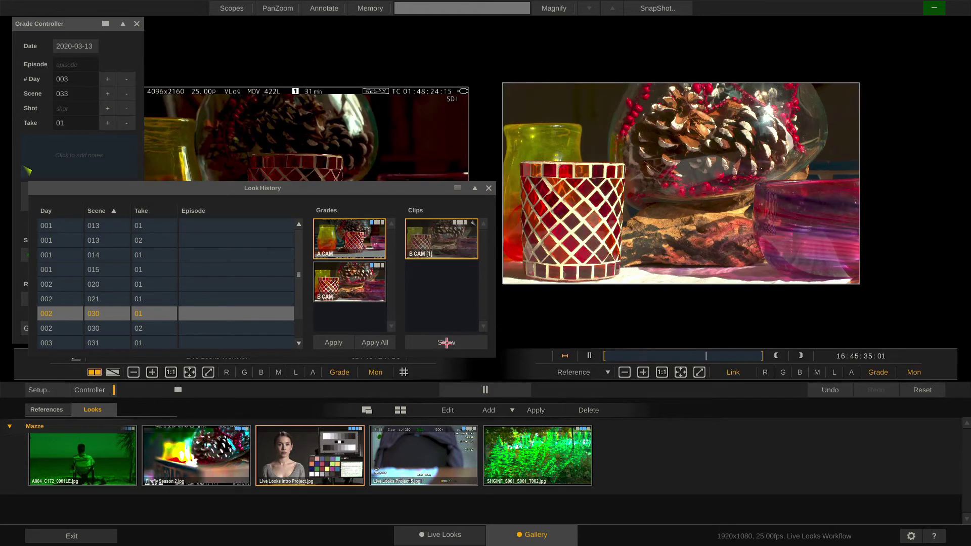
Play the reference clip, then reopen Look History and reselect day 002, scene 030, take 01.
click(489, 188)
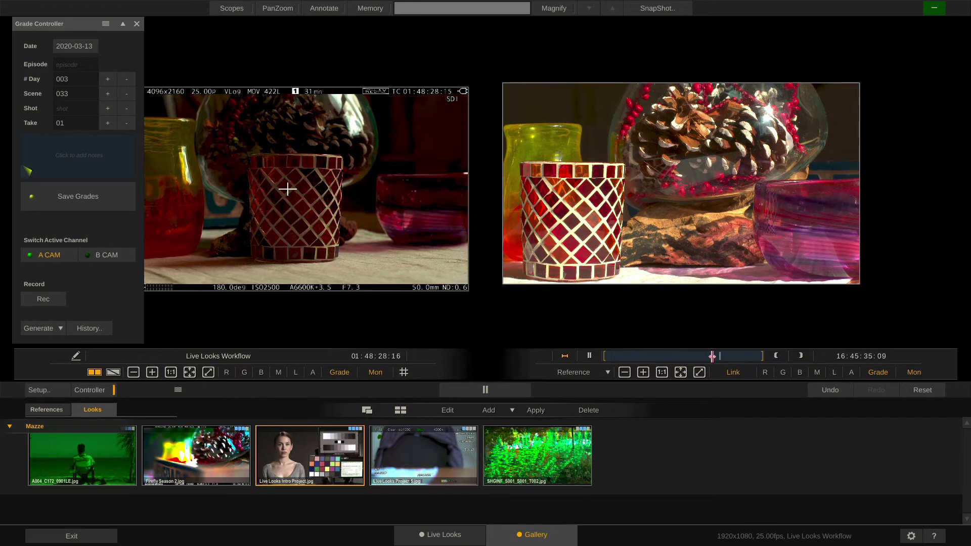
click(613, 356)
click(645, 356)
click(90, 329)
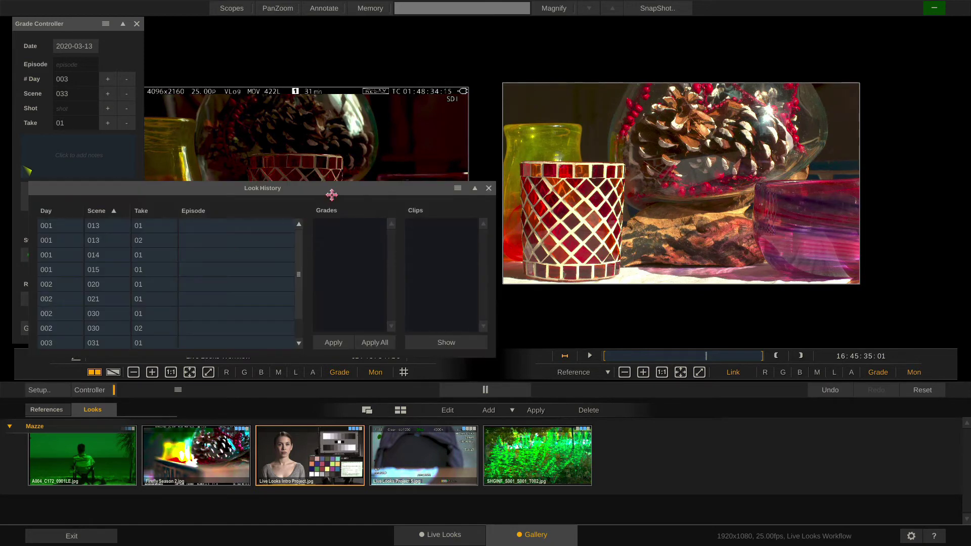
drag(330, 193, 481, 124)
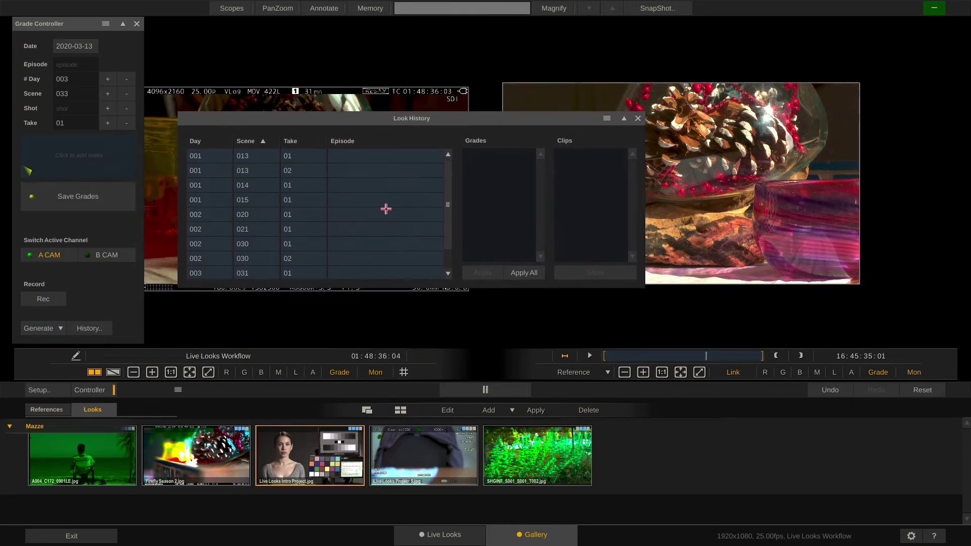
click(348, 243)
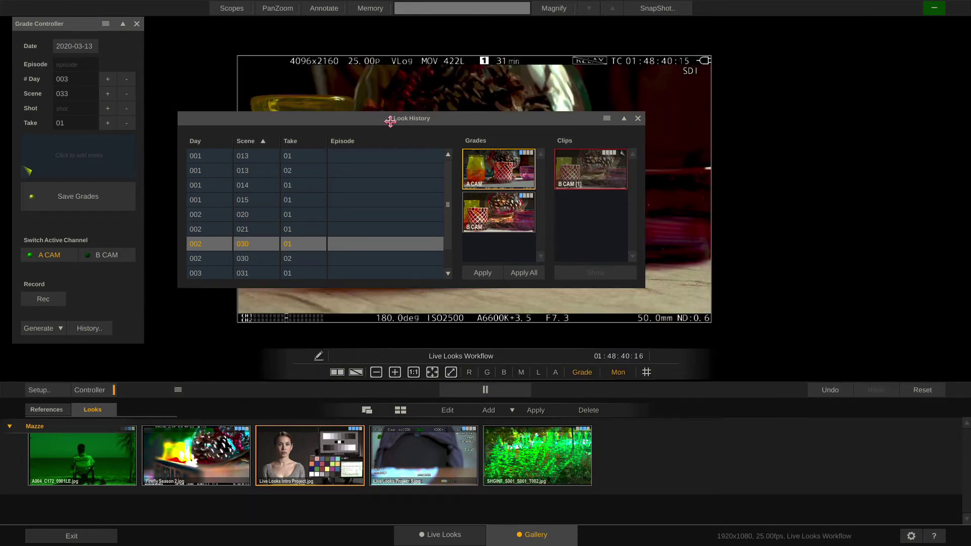
Apply the saved scene 030 B CAM grade from Look History, then make B CAM active and adjust its gamma.
drag(399, 118, 747, 45)
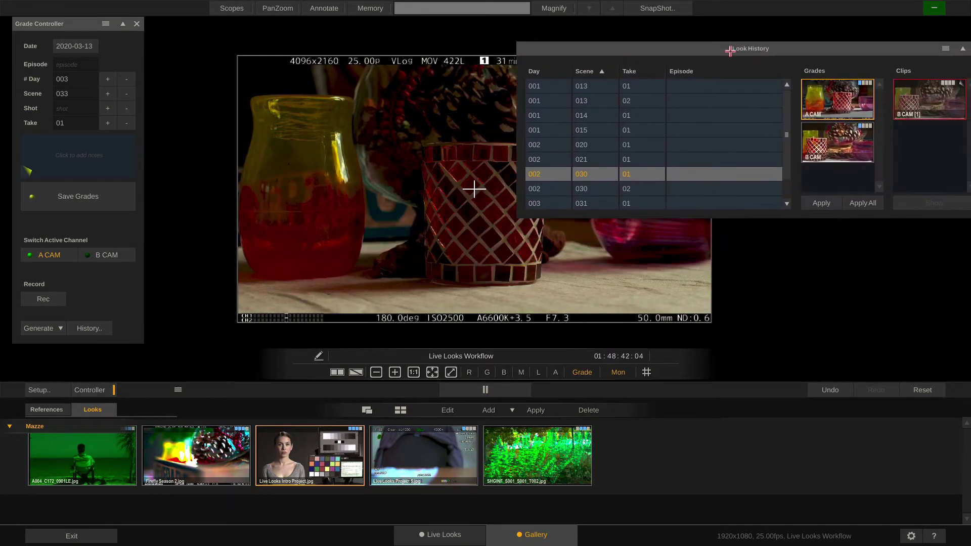
click(830, 142)
click(820, 202)
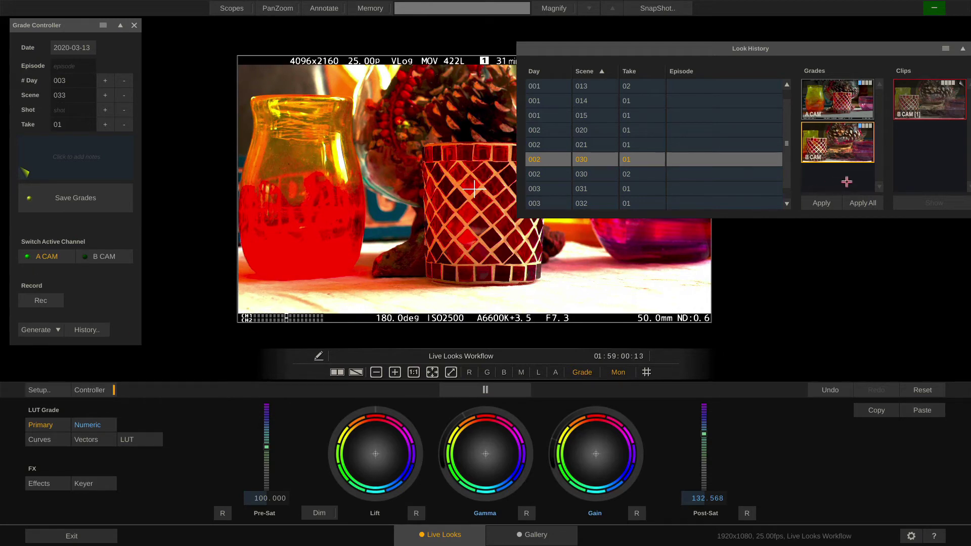
click(864, 203)
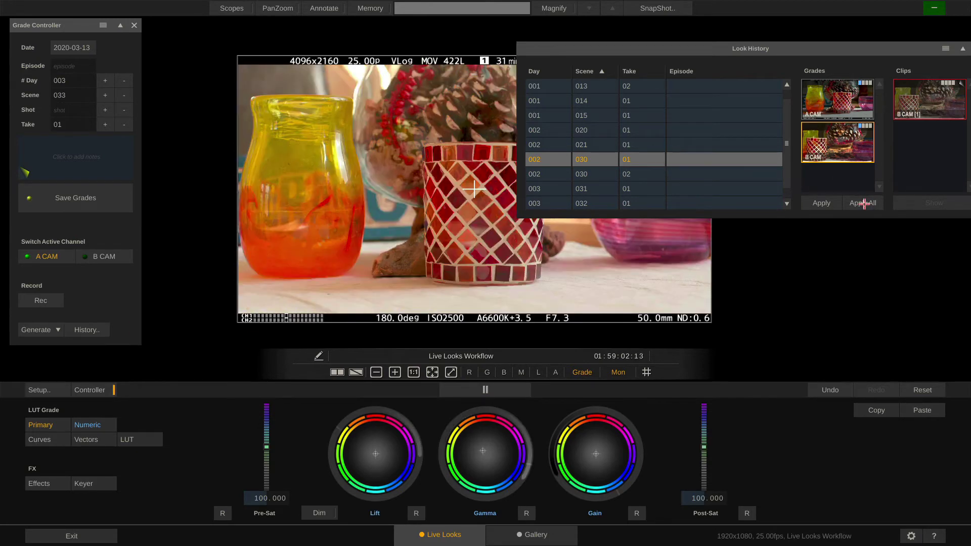
click(112, 256)
drag(491, 403, 453, 464)
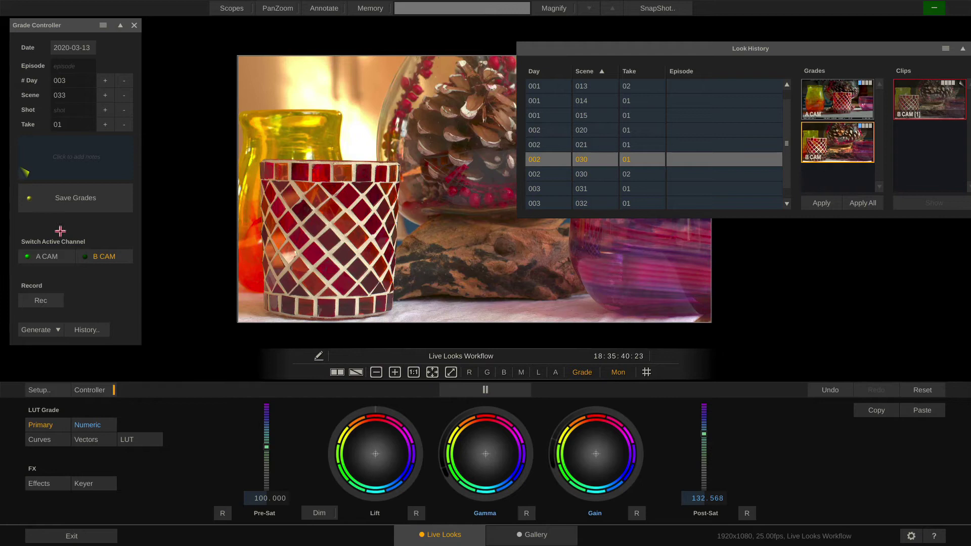
Store the current camera grades as a Look History entry with Save Grades in the Grade Controller.
click(63, 199)
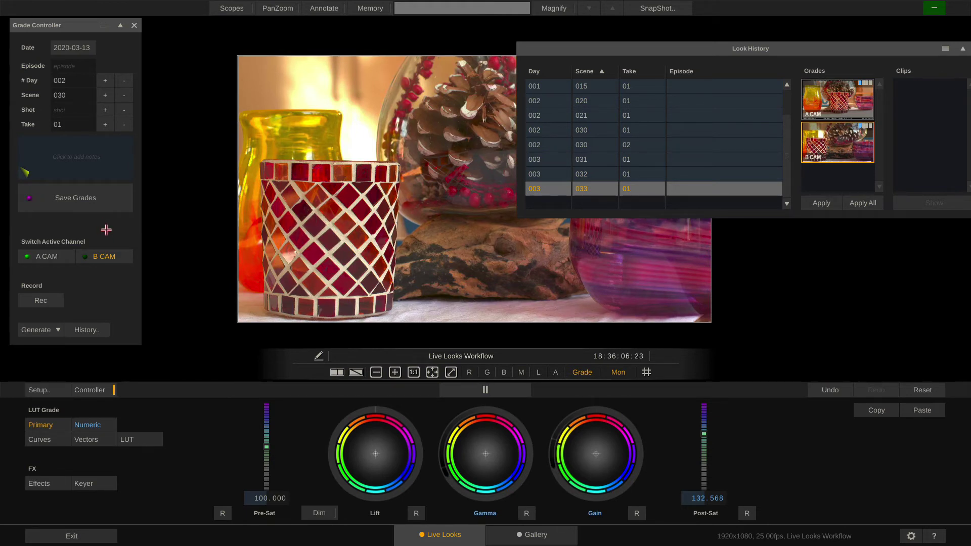
Confirm Setup stores grades by Scene / Take, then overwrite the day 002, scene 030, take 01 grades.
click(49, 389)
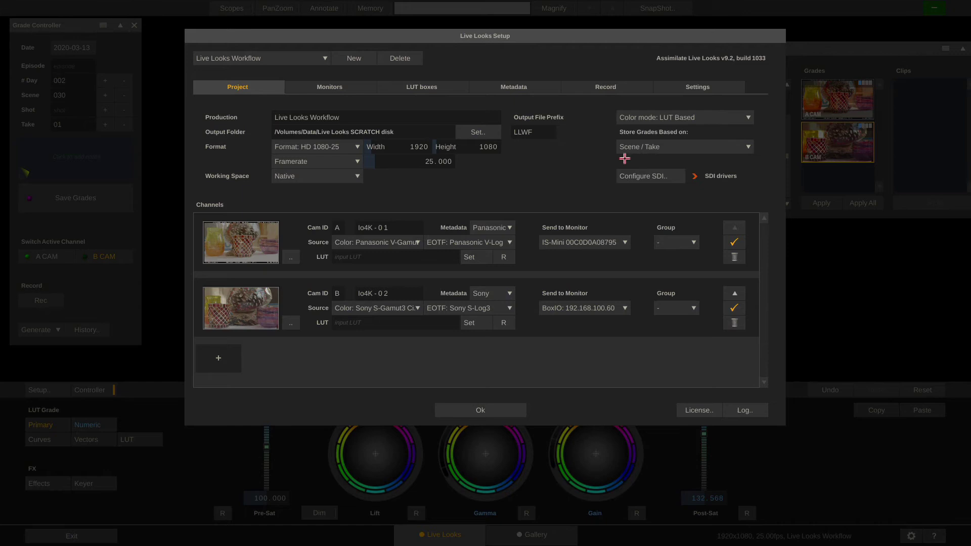
click(478, 408)
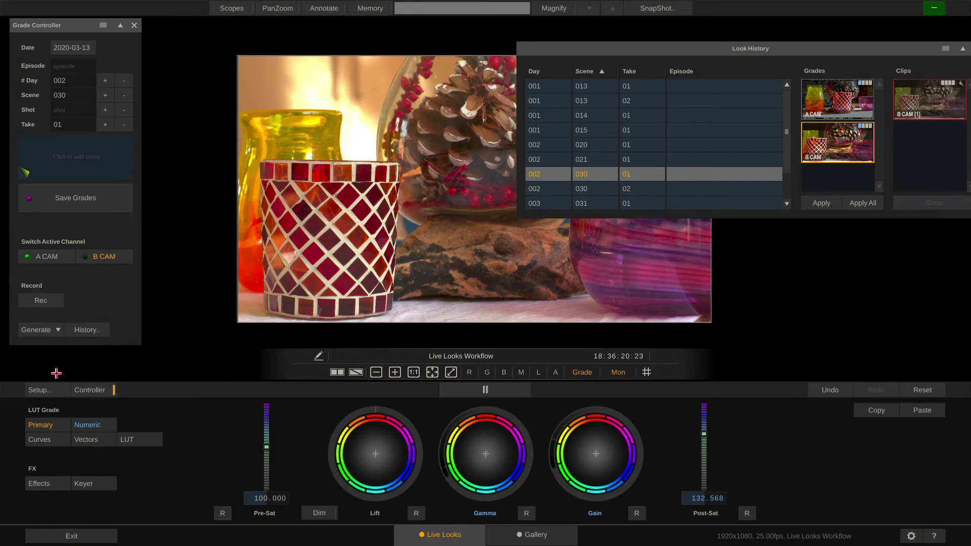
click(51, 390)
click(700, 146)
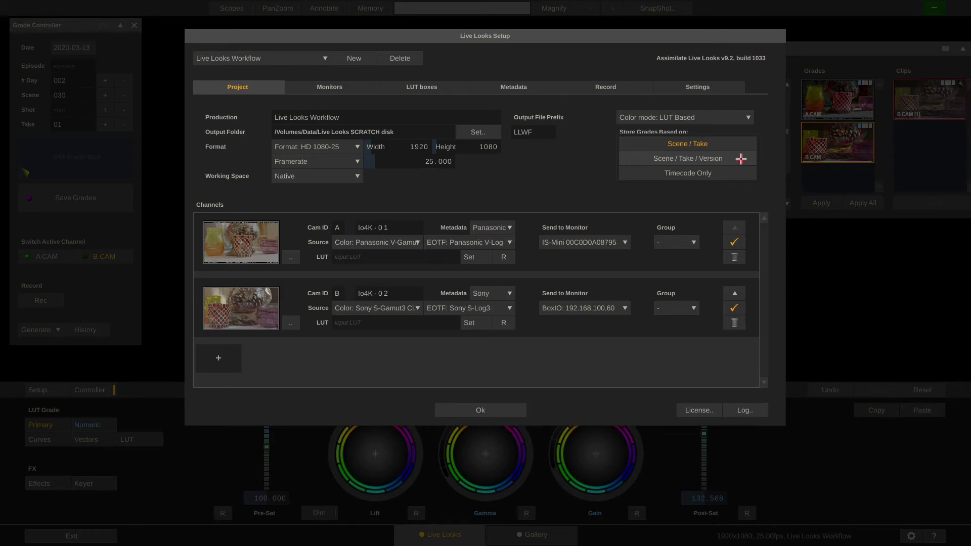
click(727, 143)
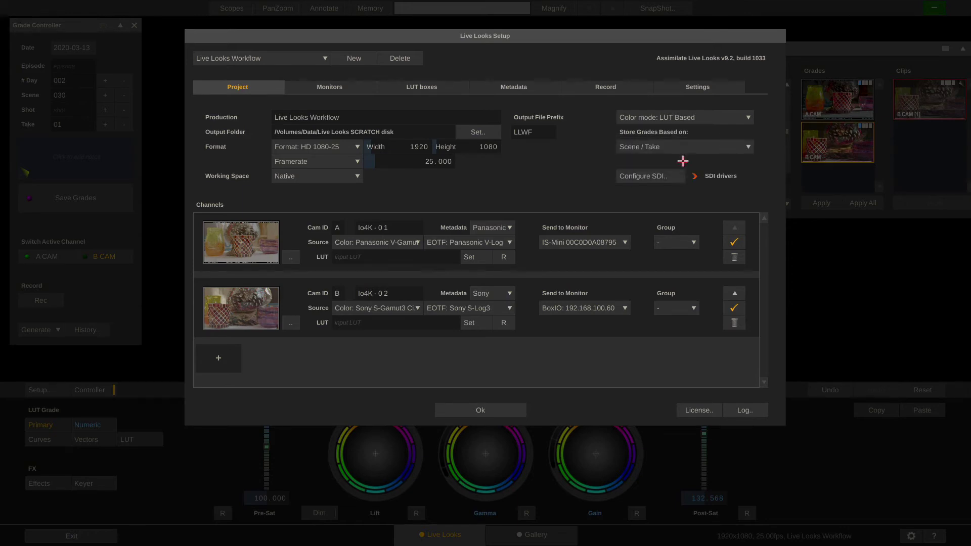
click(479, 410)
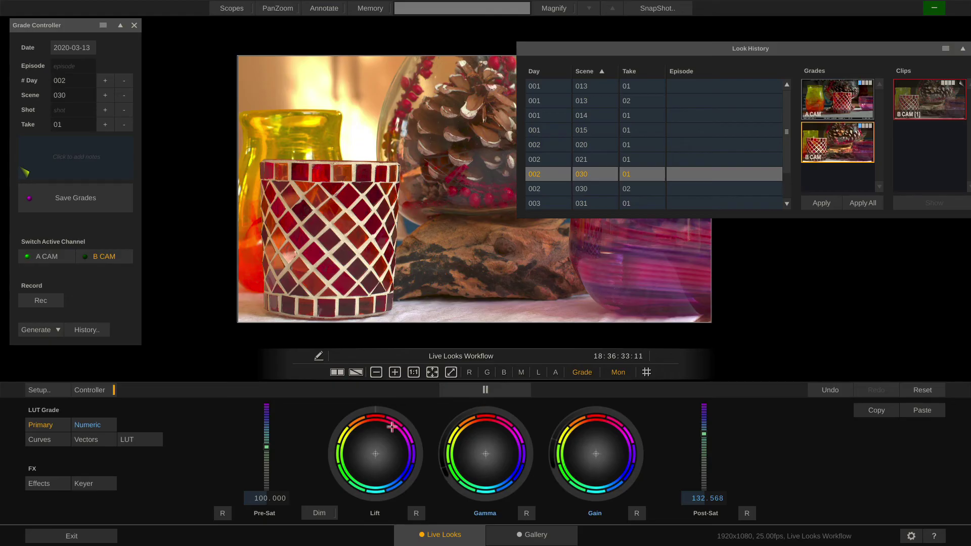
click(51, 198)
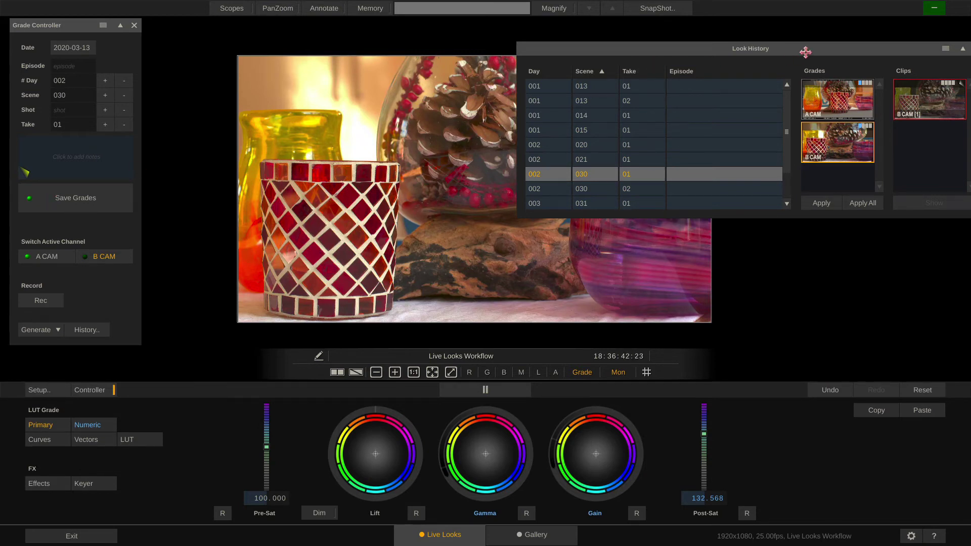
drag(804, 47, 672, 49)
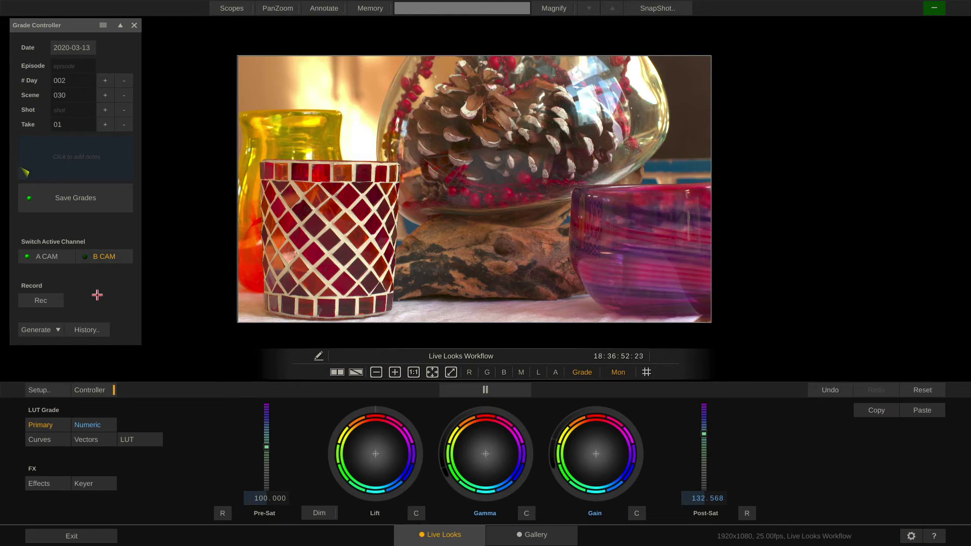
In Finder, browse the LLWF day folders and open D001 › S013.
key(super+Tab)
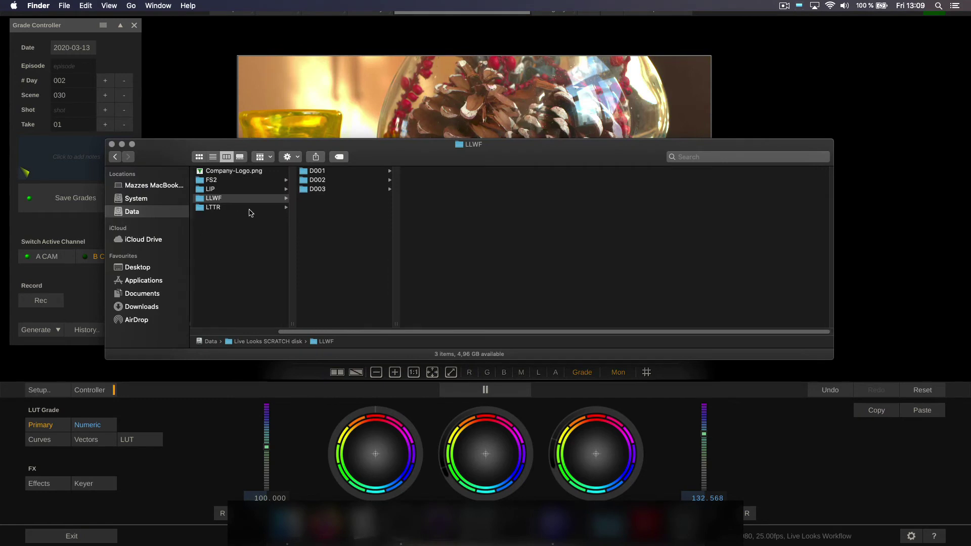
scroll(248, 213, left, 2)
scroll(249, 213, left, 3)
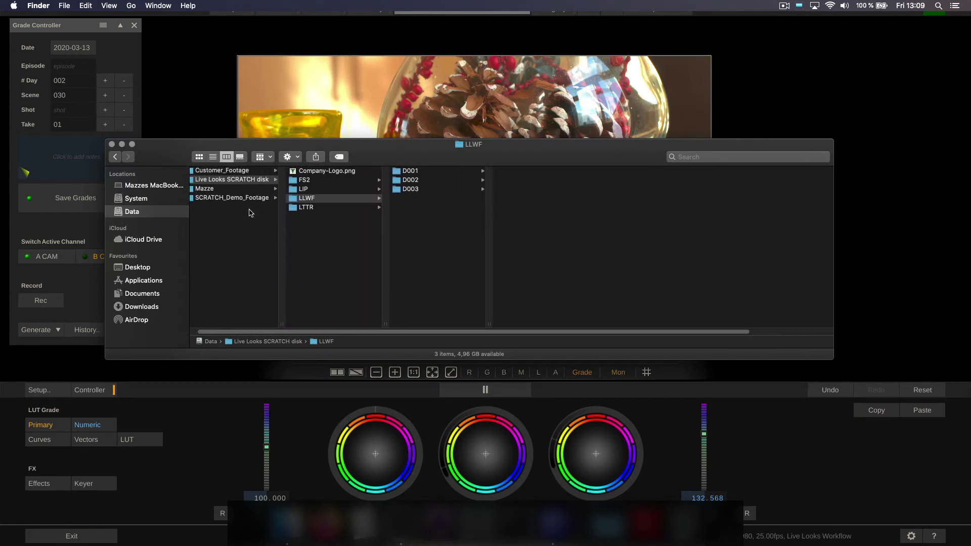
click(267, 198)
click(272, 199)
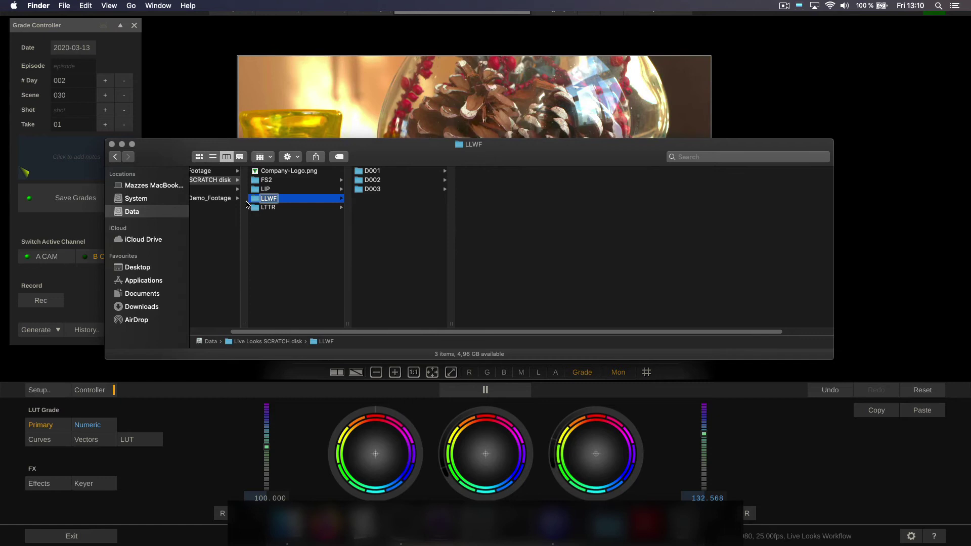
key(Escape)
click(373, 172)
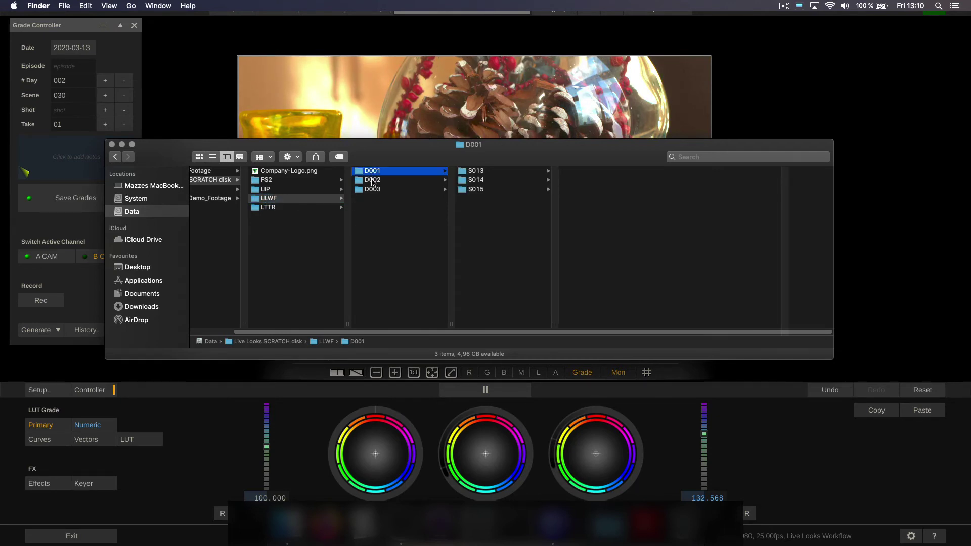
click(373, 180)
click(374, 190)
click(376, 172)
click(478, 172)
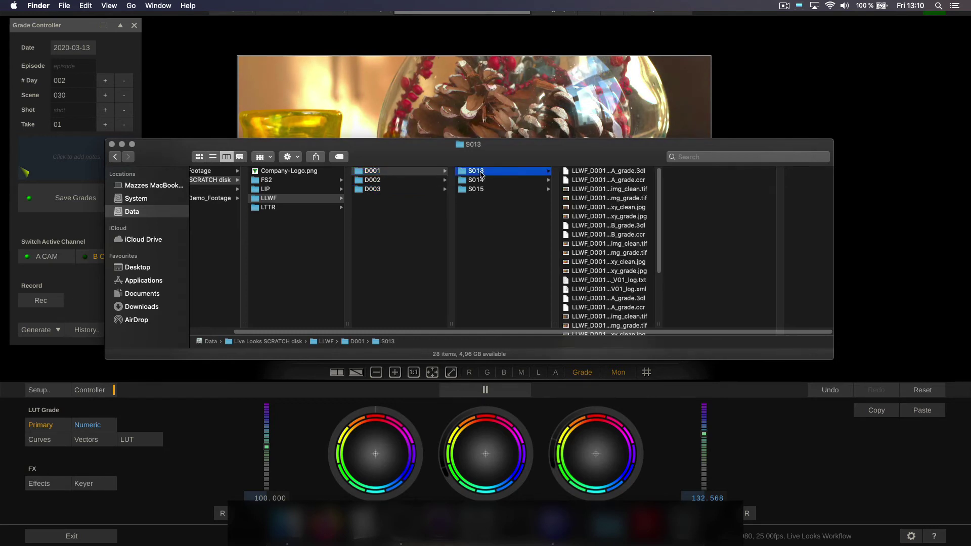
Widen the file column and preview camera A's take 01 grade.ccr, full-res, proxy images and log.txt.
drag(658, 325, 737, 321)
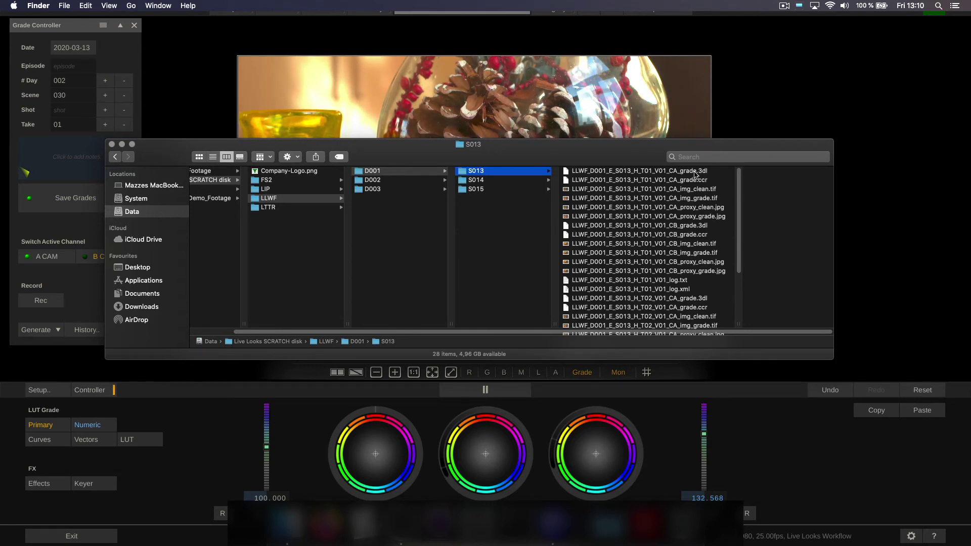
click(675, 181)
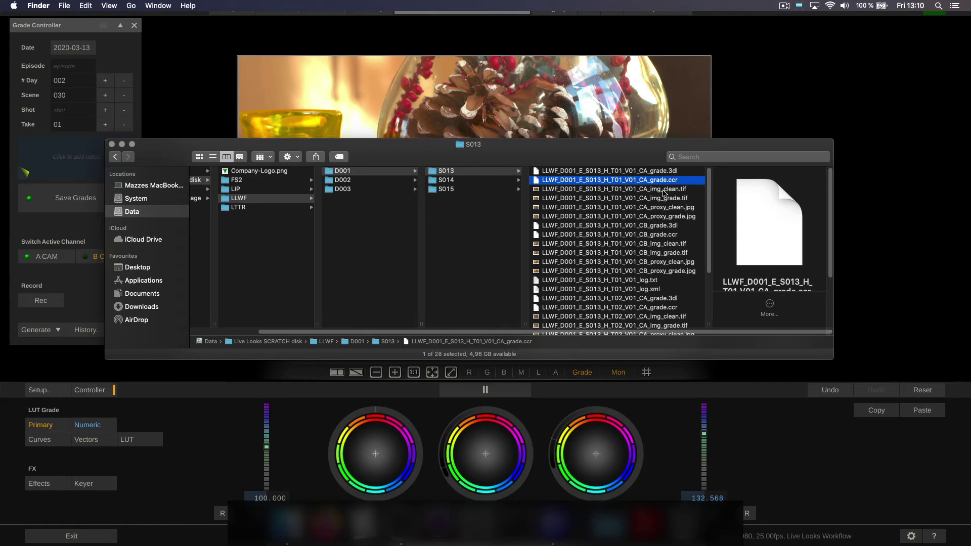
click(664, 194)
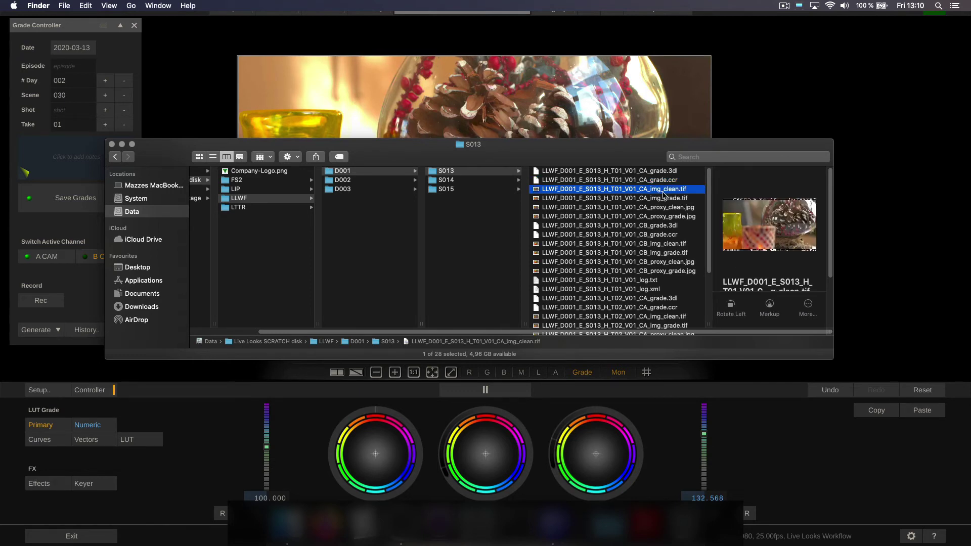
click(664, 198)
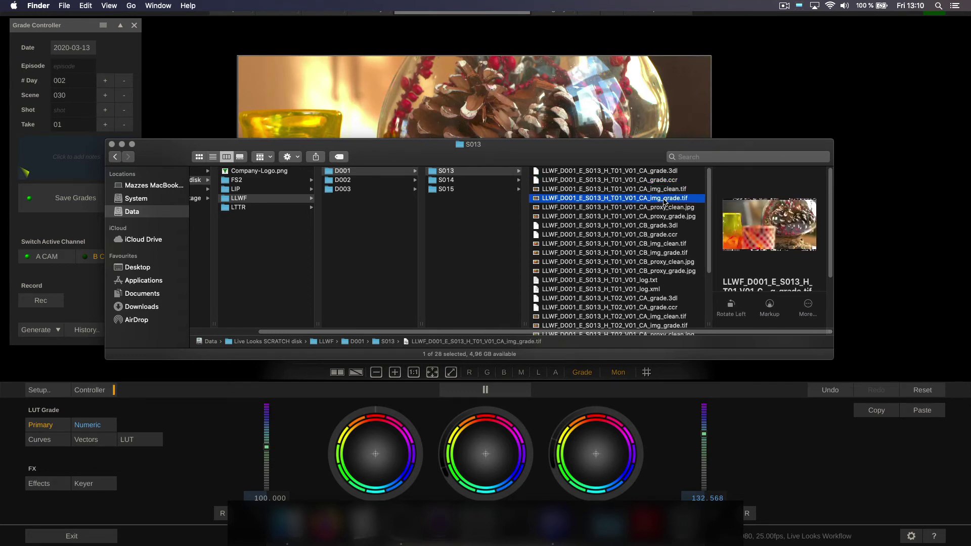
click(664, 209)
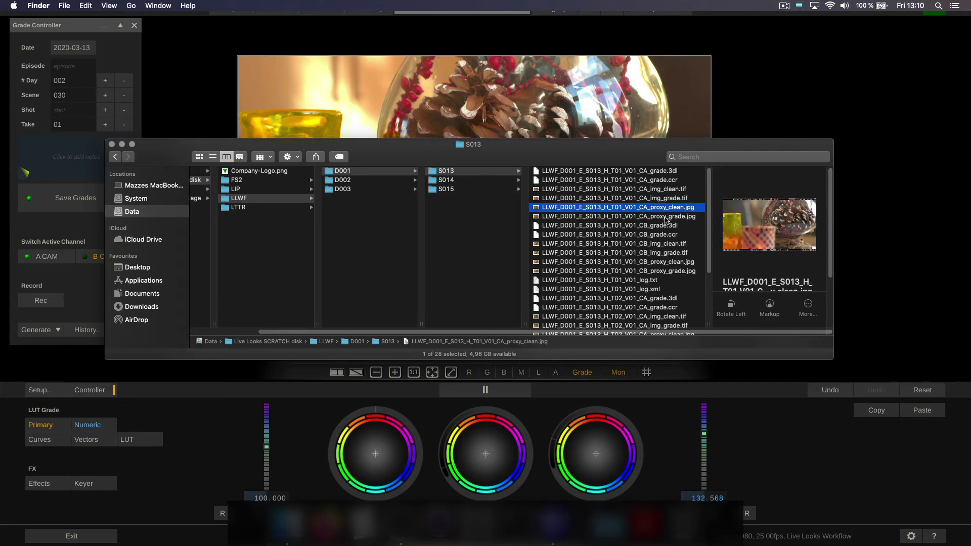
click(666, 217)
scroll(666, 221, down, 4)
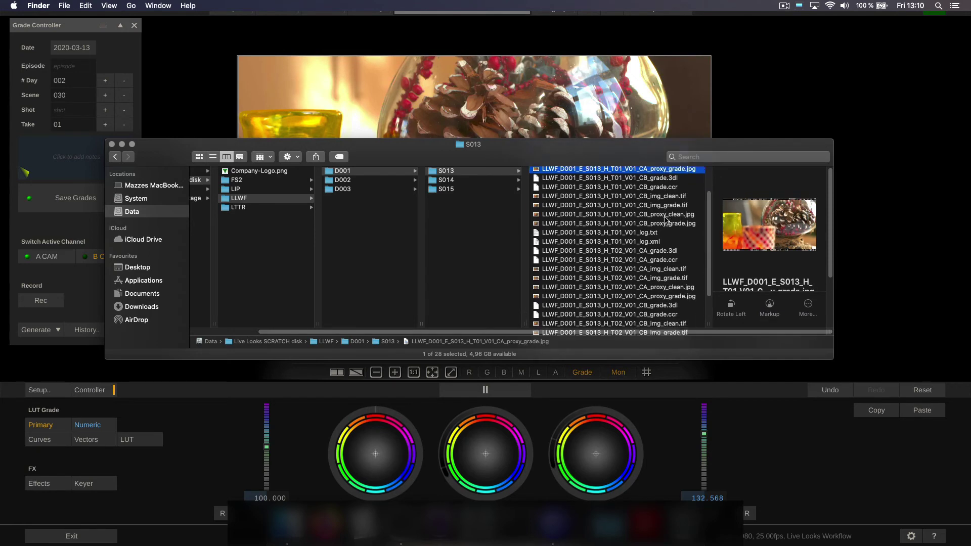
click(638, 220)
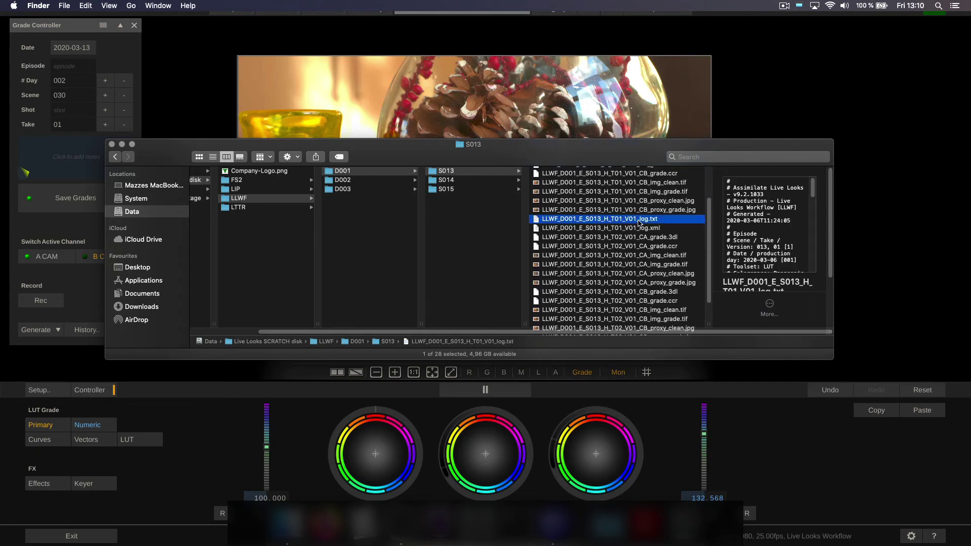
key(space)
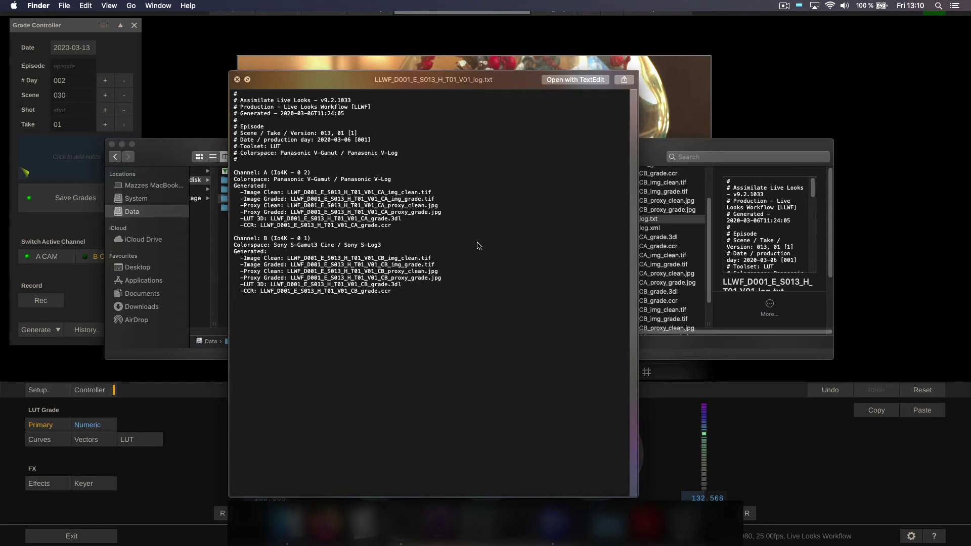
key(space)
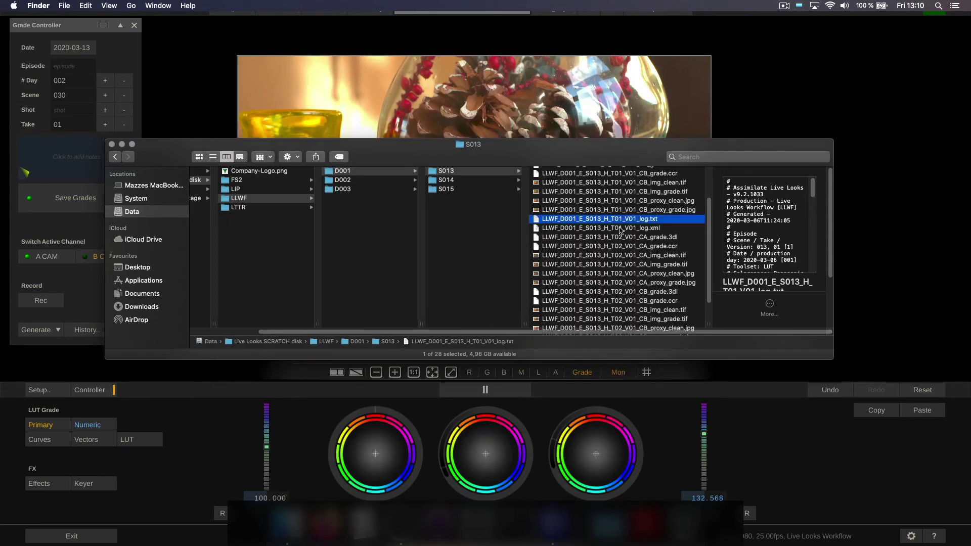
click(620, 228)
key(space)
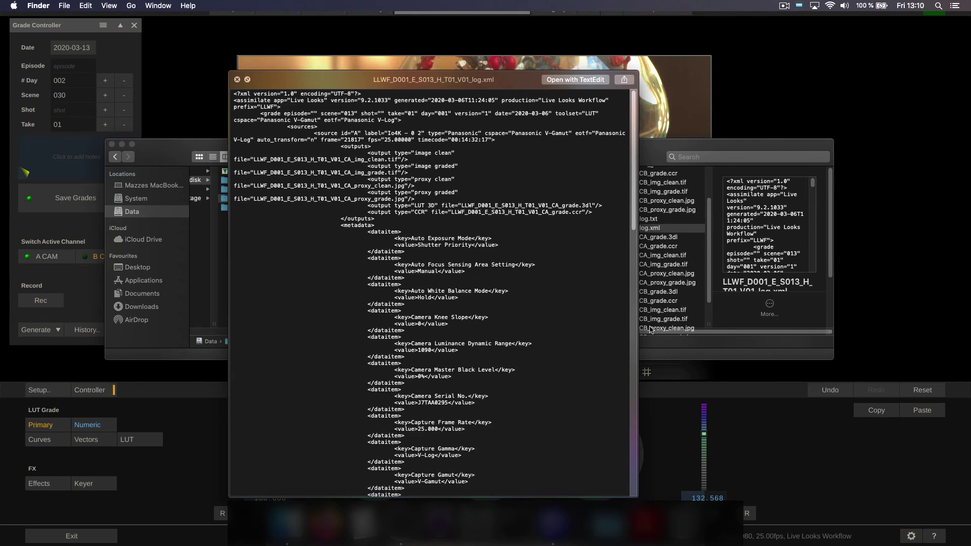
drag(637, 323, 868, 318)
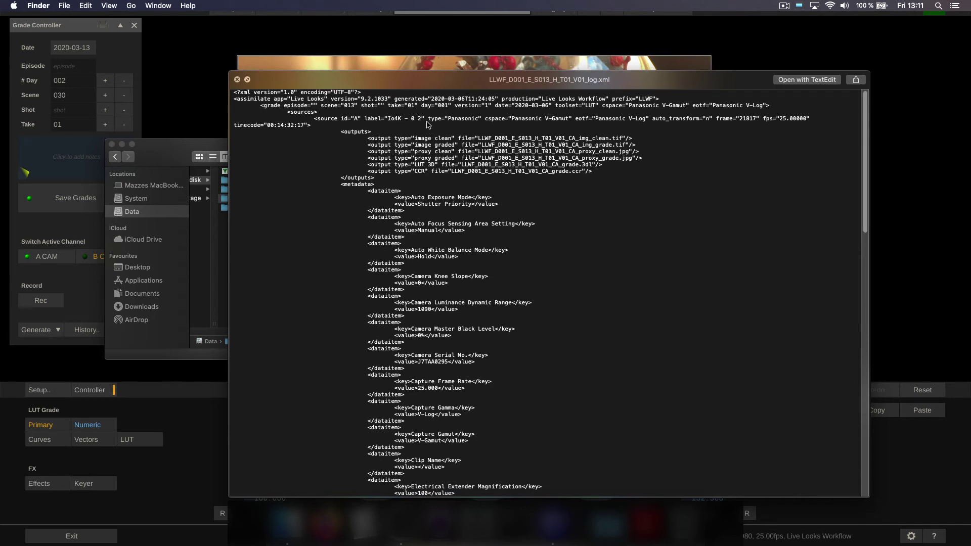
scroll(441, 152, down, 2)
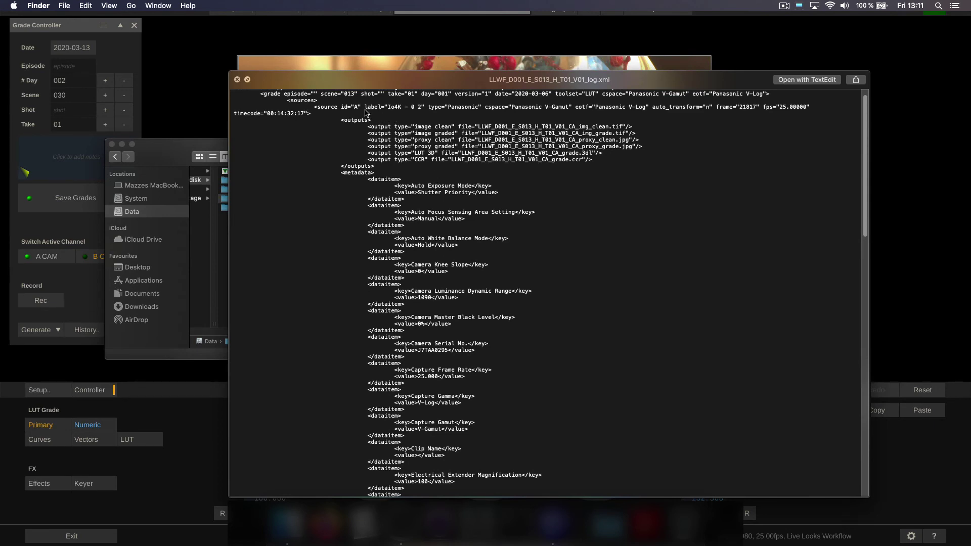
scroll(367, 113, up, 2)
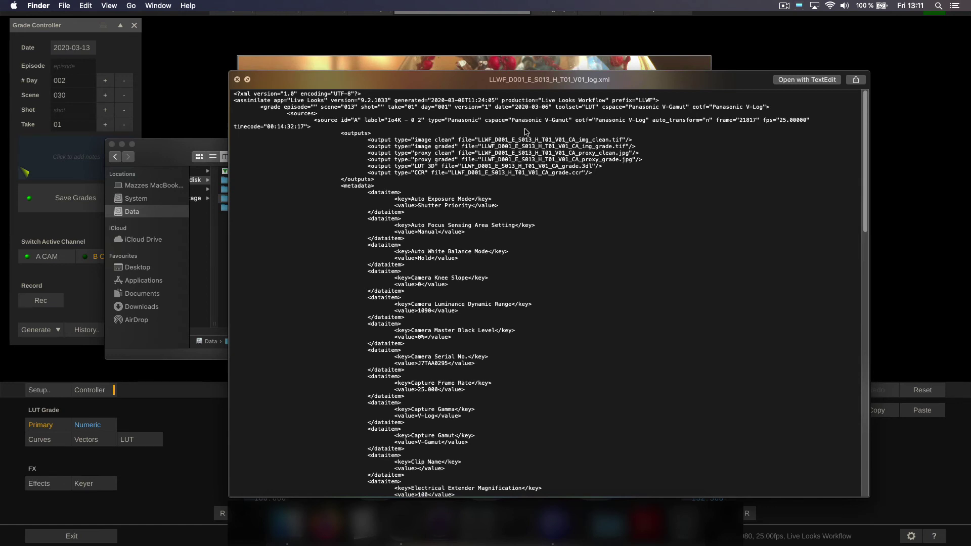
key(space)
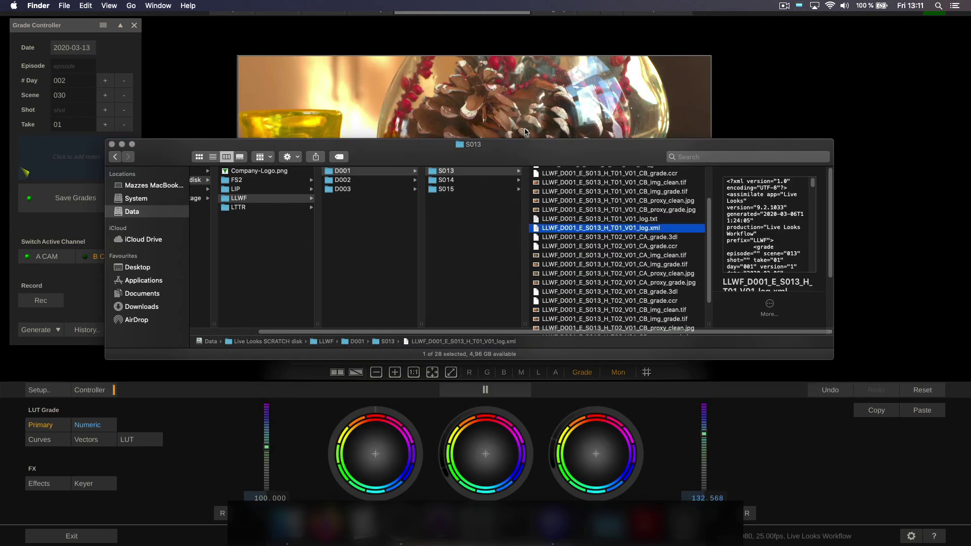
Generate the Day Report and save it as grade_report_LLWF_D002.pdf.
click(524, 132)
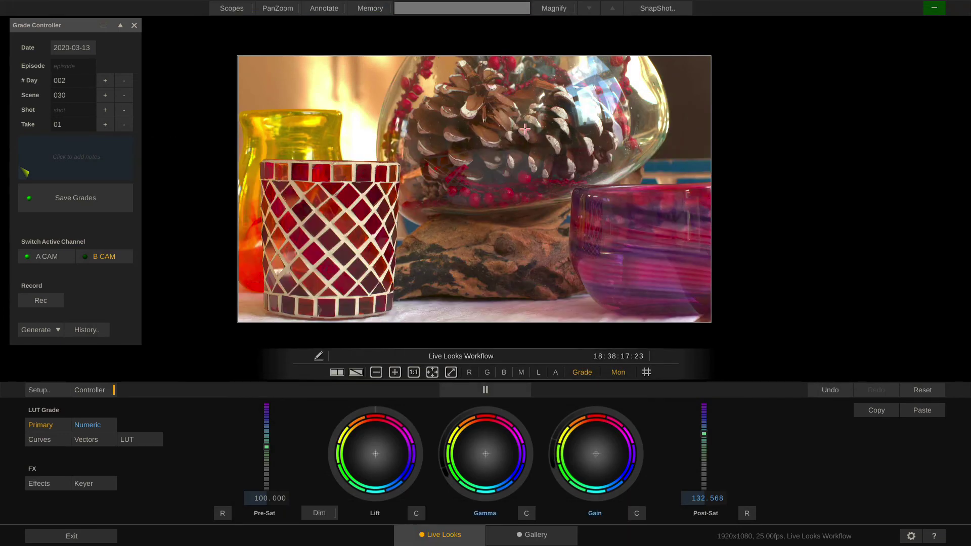
click(39, 330)
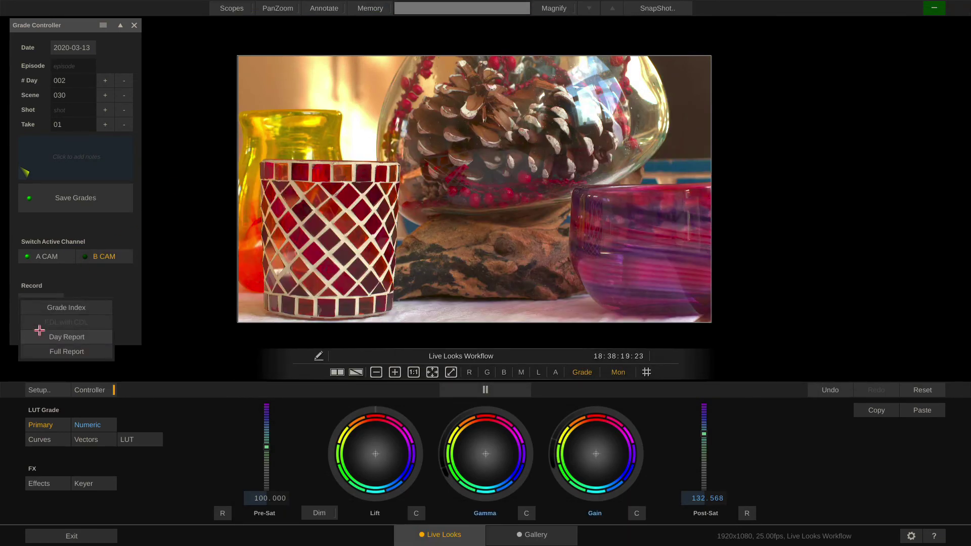
click(60, 338)
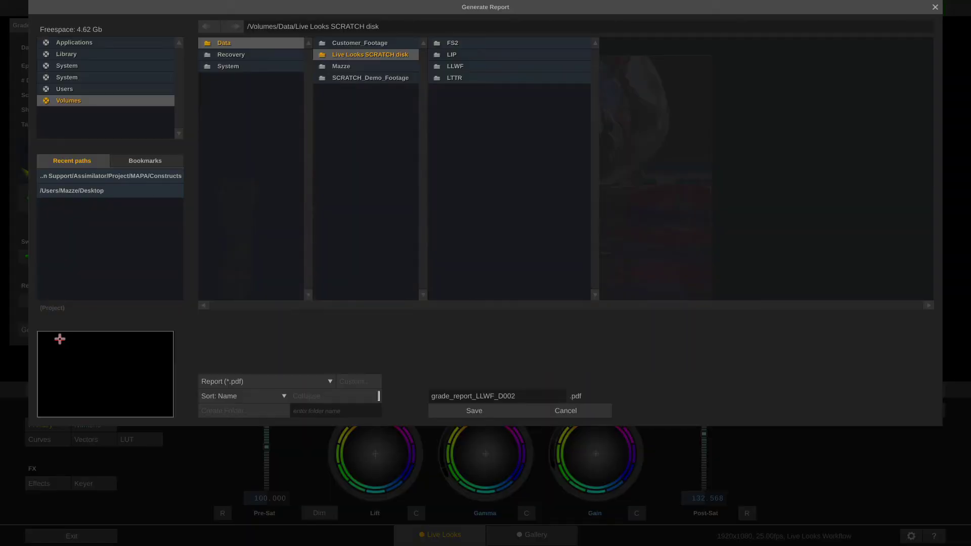
click(467, 411)
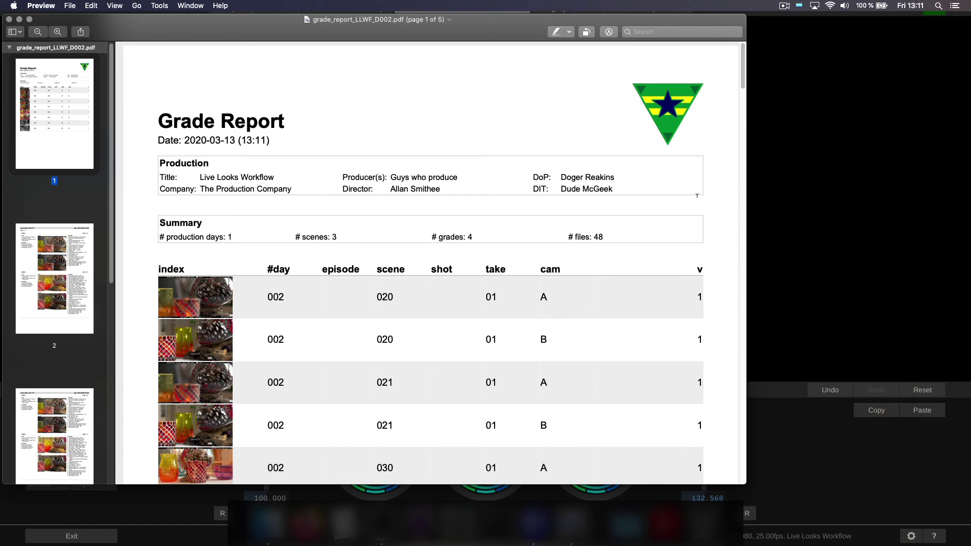
Scroll through the report's summary and scene pages to page 2, then quit Preview.
scroll(723, 192, down, 15)
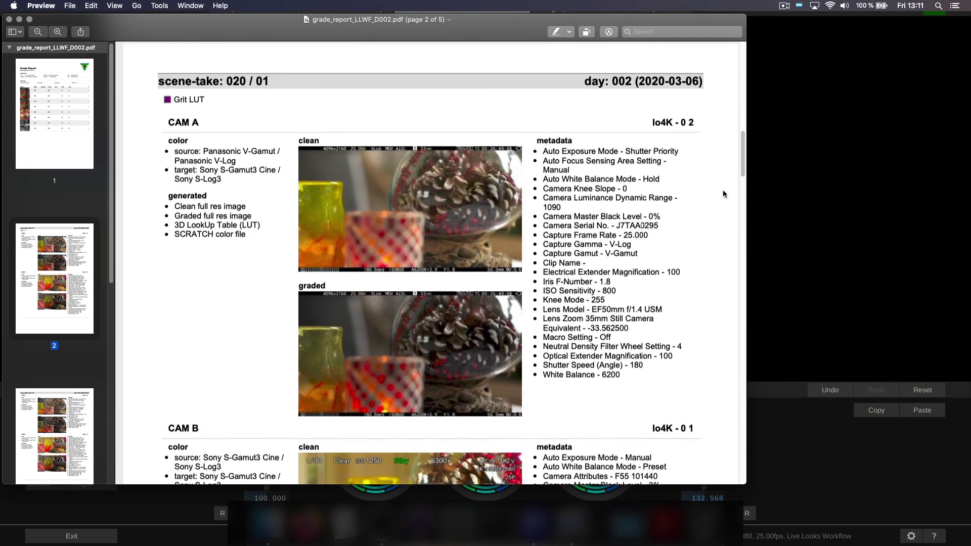
scroll(723, 194, down, 2)
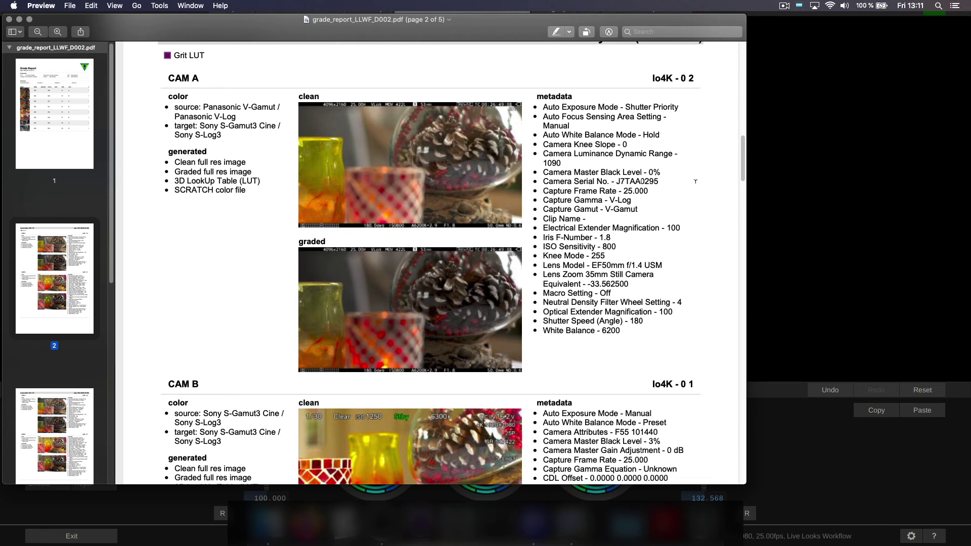
key(super+q)
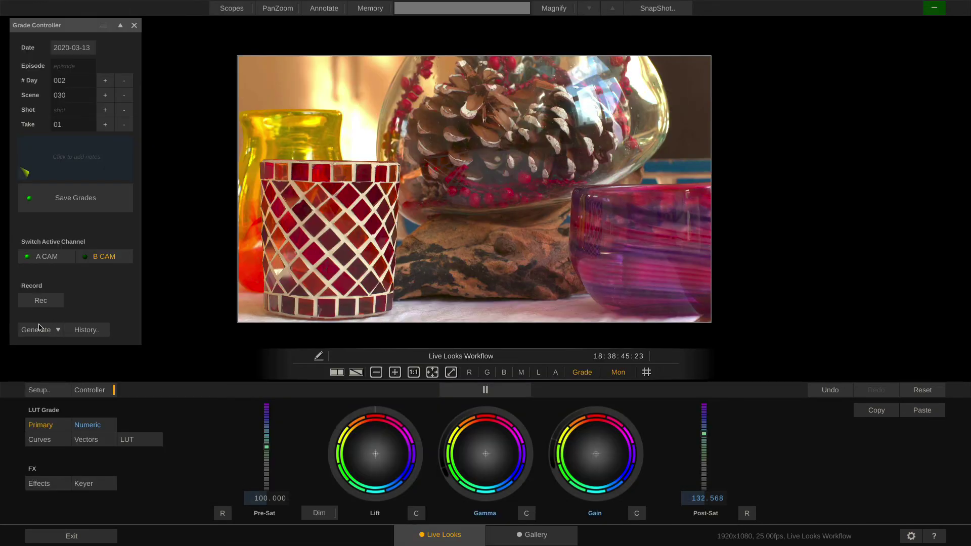
Generate the Grade Index, producing index.html listing 11 grades over 3 days.
click(40, 328)
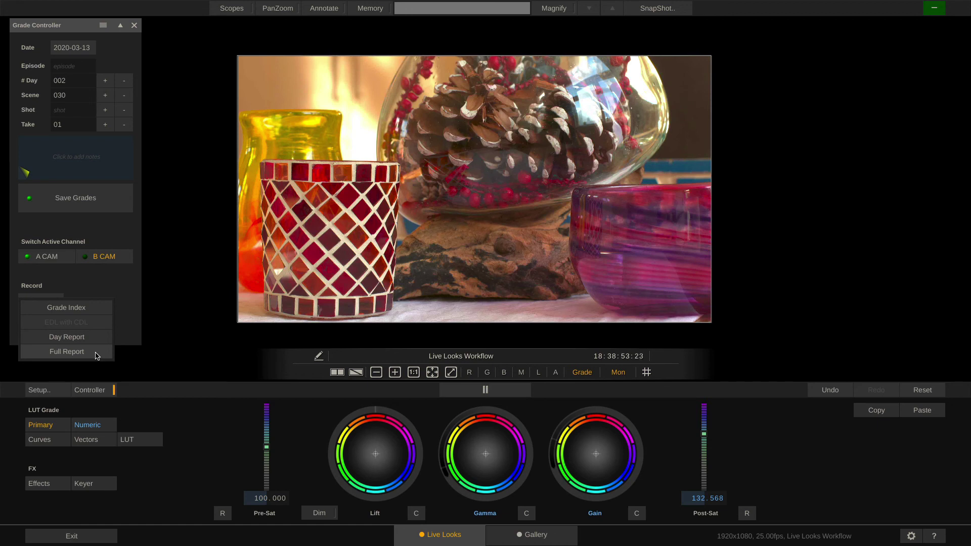
click(94, 311)
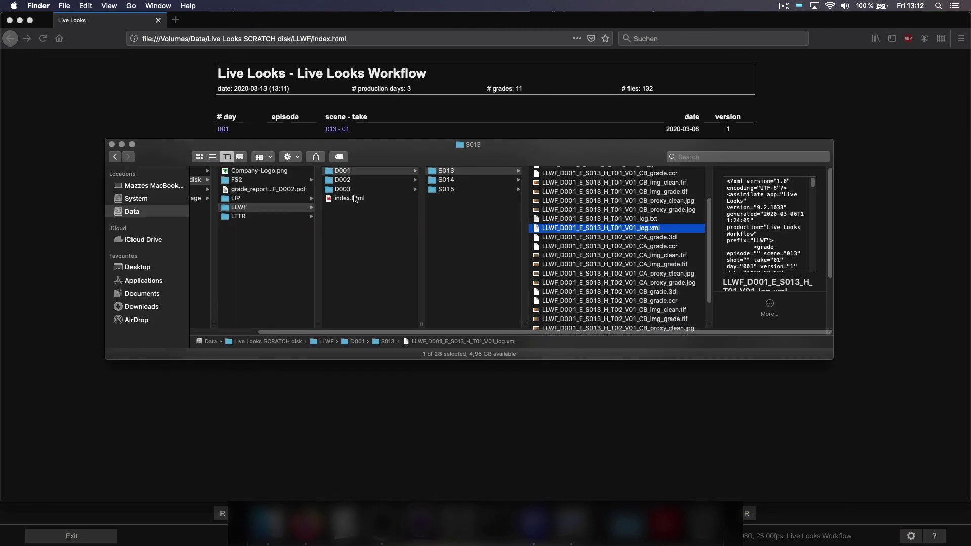
Open LLWF/index.html in Firefox, view the scene 013 take 01 details, then return to Finder's LLWF folder.
click(355, 199)
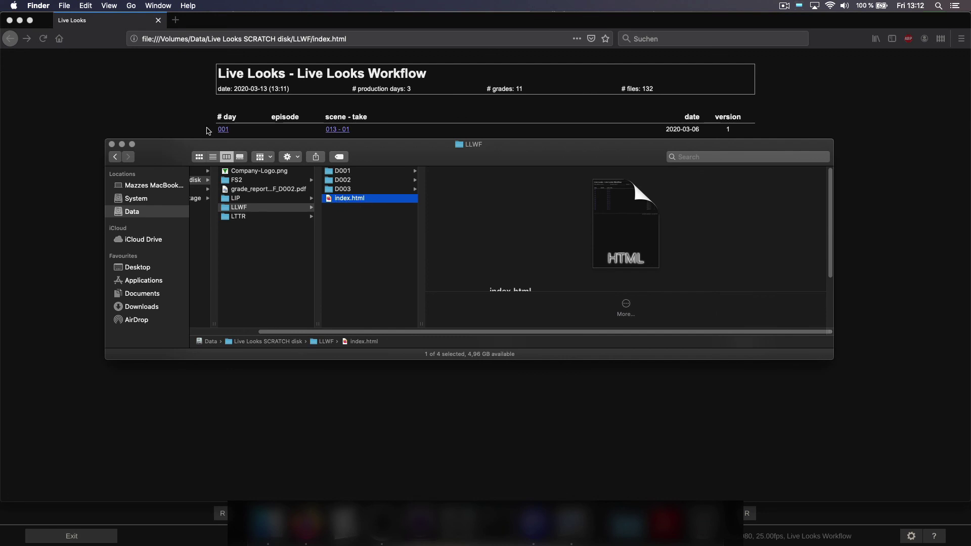
click(188, 111)
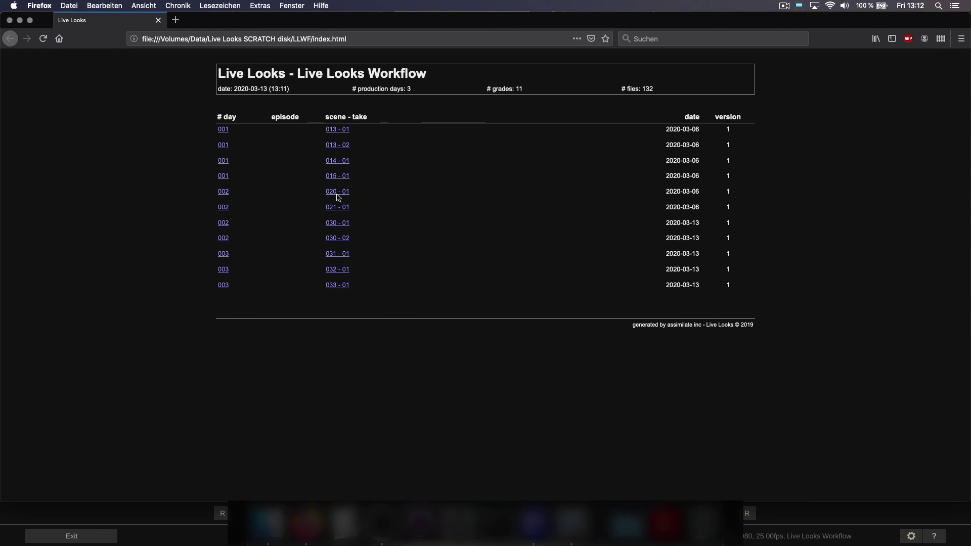
click(344, 130)
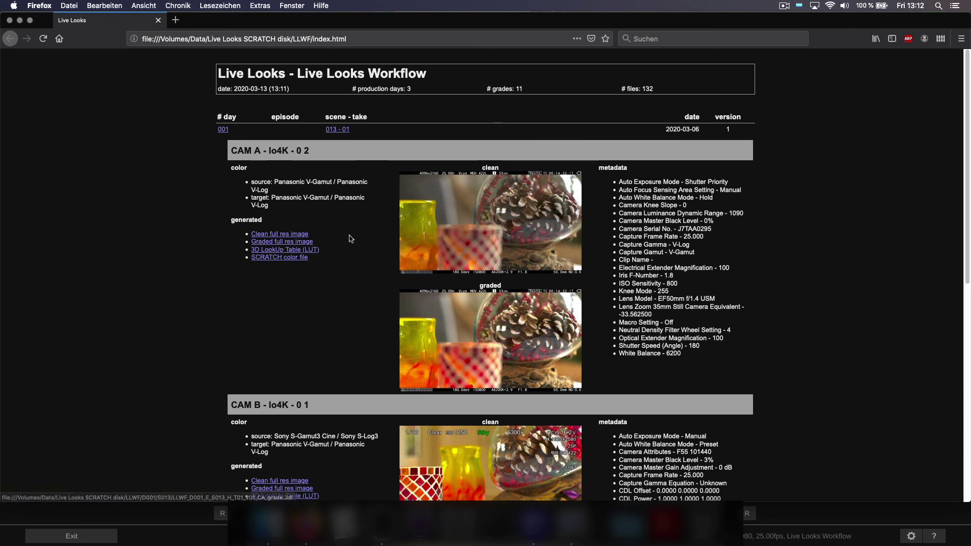
key(super+Tab)
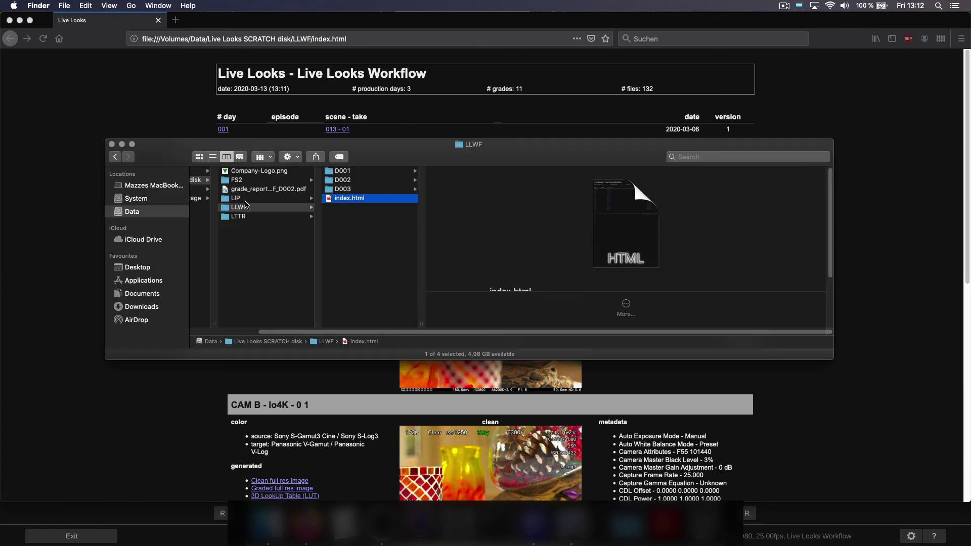
click(225, 211)
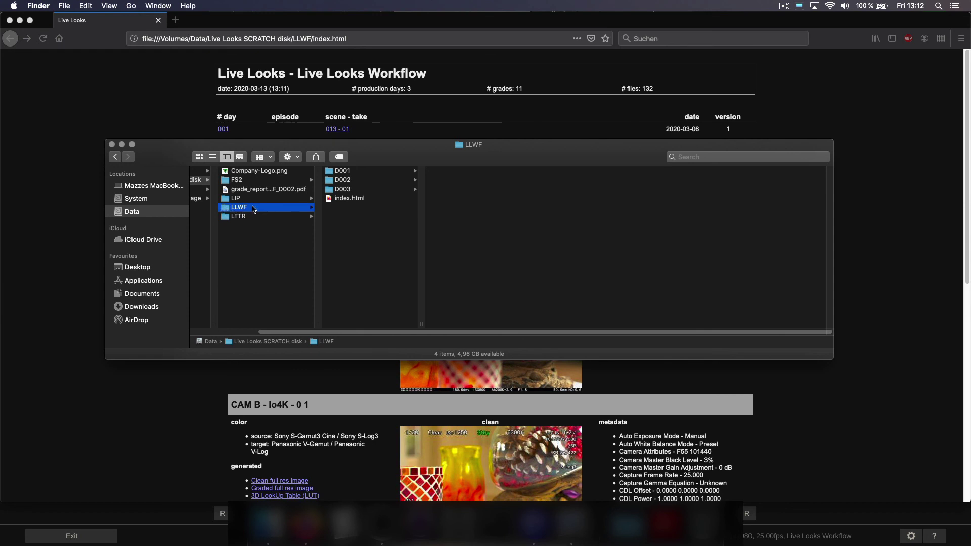
Switch back to Live Looks so the Grade Controller at day 002, scene 030, take 01 shows.
key(super+Tab)
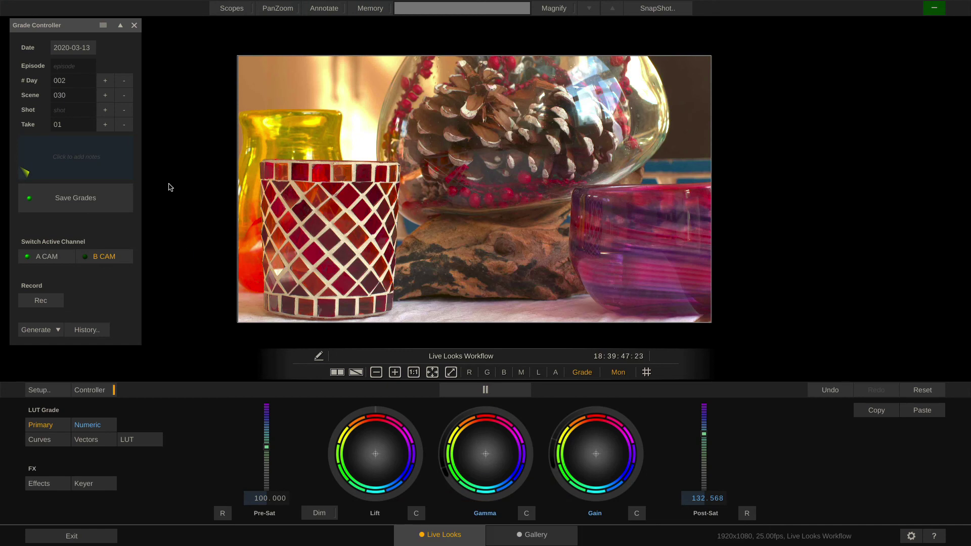